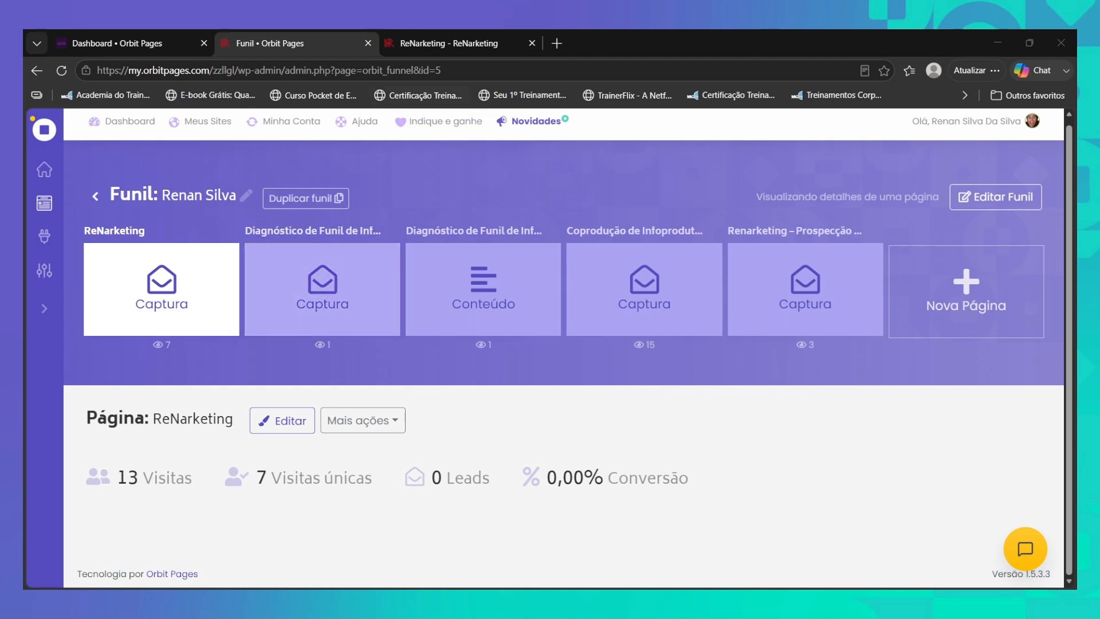
- Review the published ReNarketing page from its header down to the footer
left_click(450, 43)
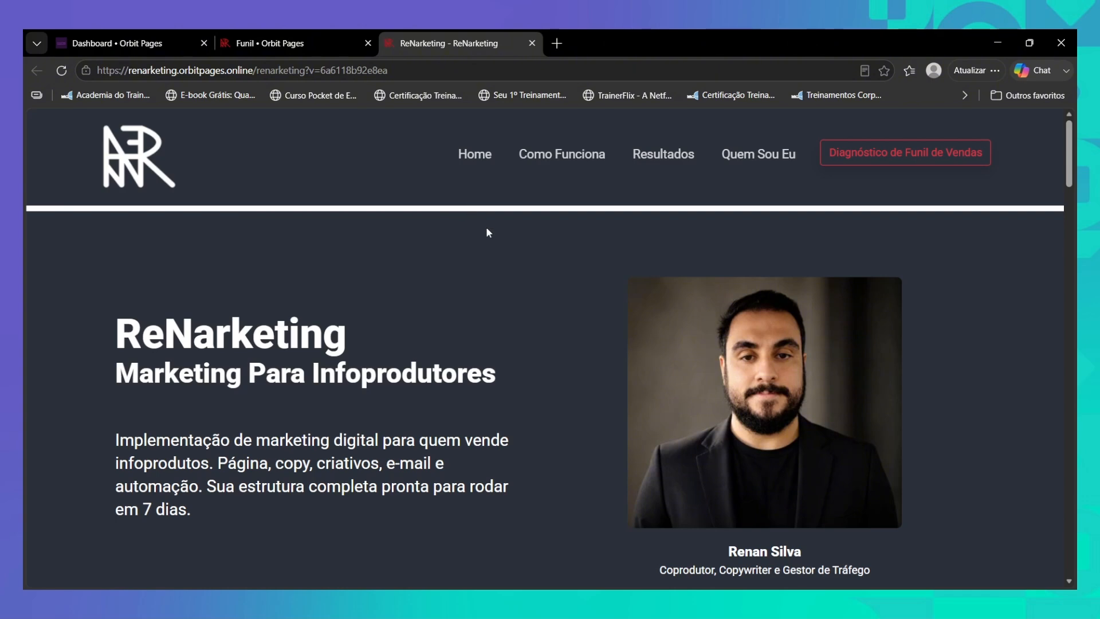
scroll(488, 232, "down", 15)
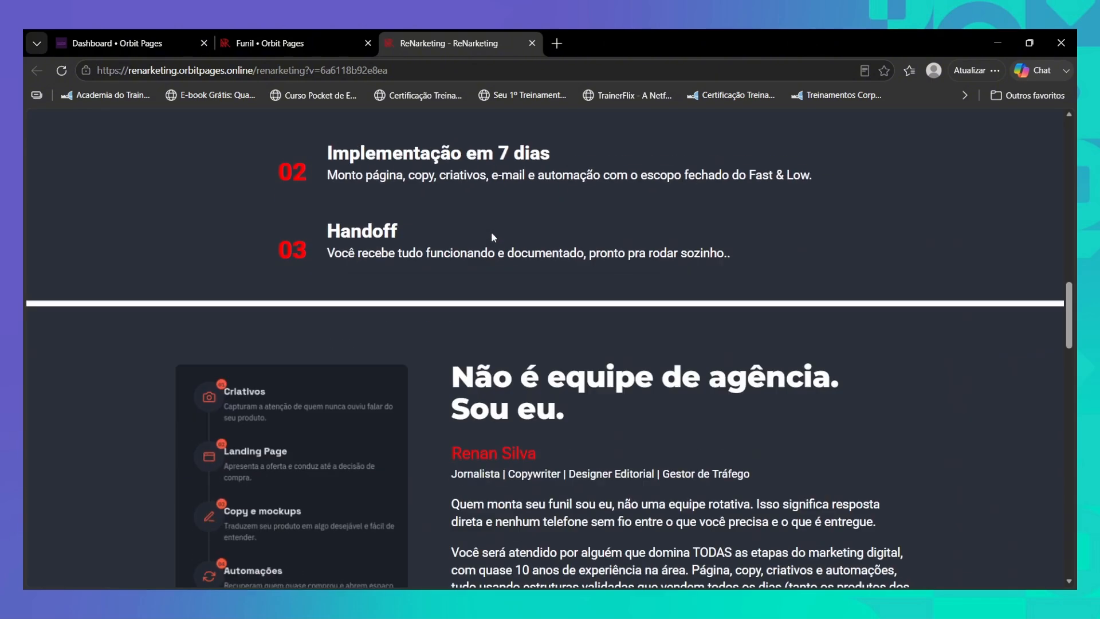
scroll(490, 231, "down", 20)
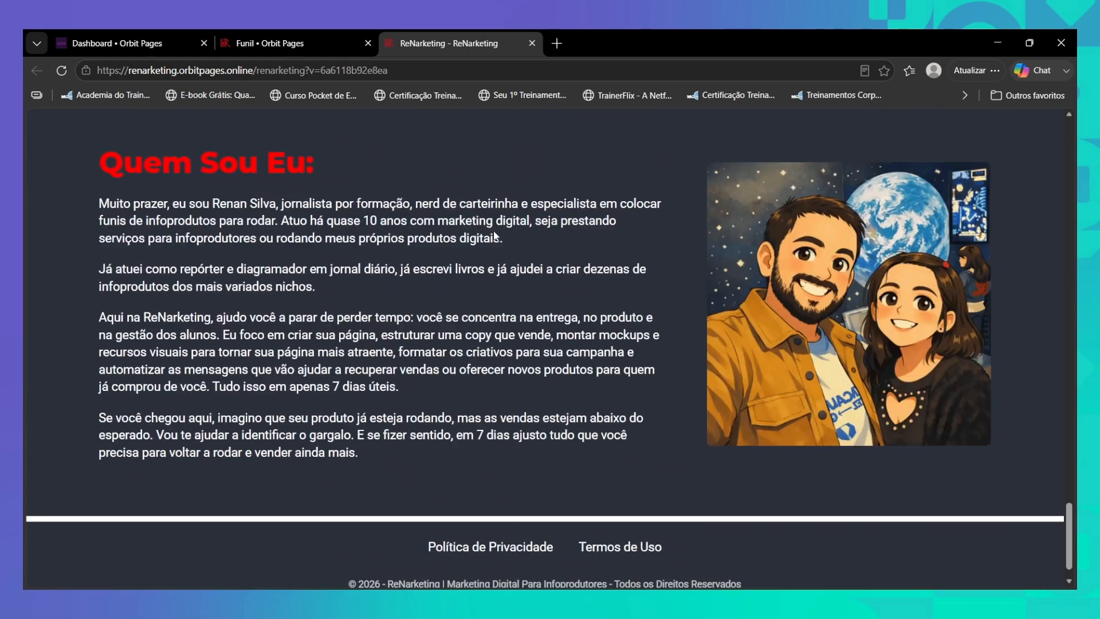
scroll(493, 230, "up", 20)
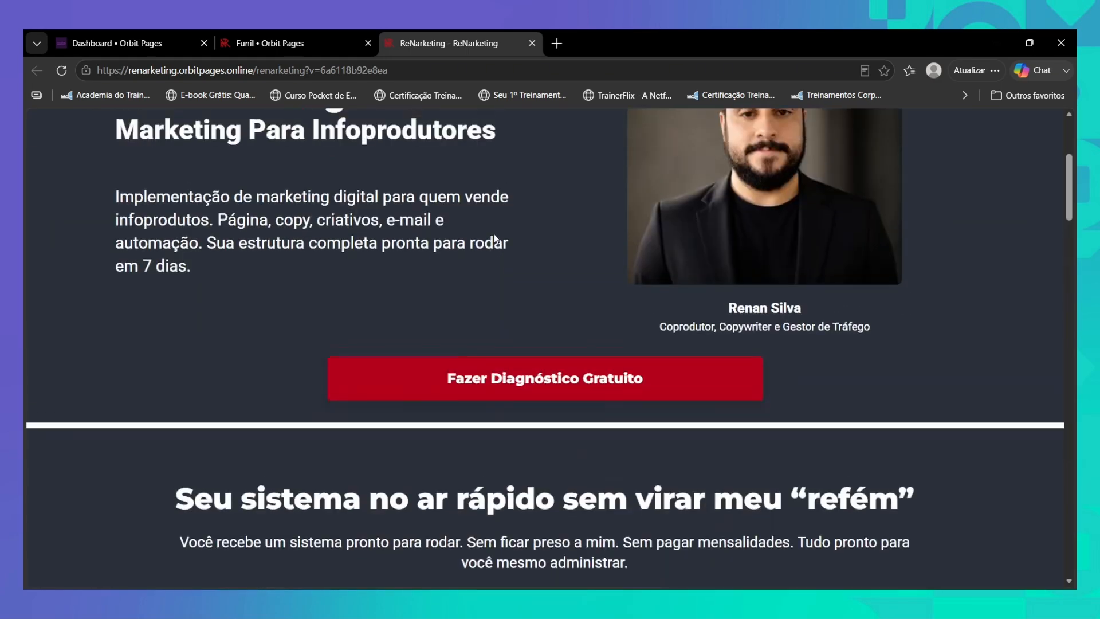
scroll(494, 239, "up", 3)
- Return to the funnel and open its ReNarketing page in the page builder for editing
left_click(318, 30)
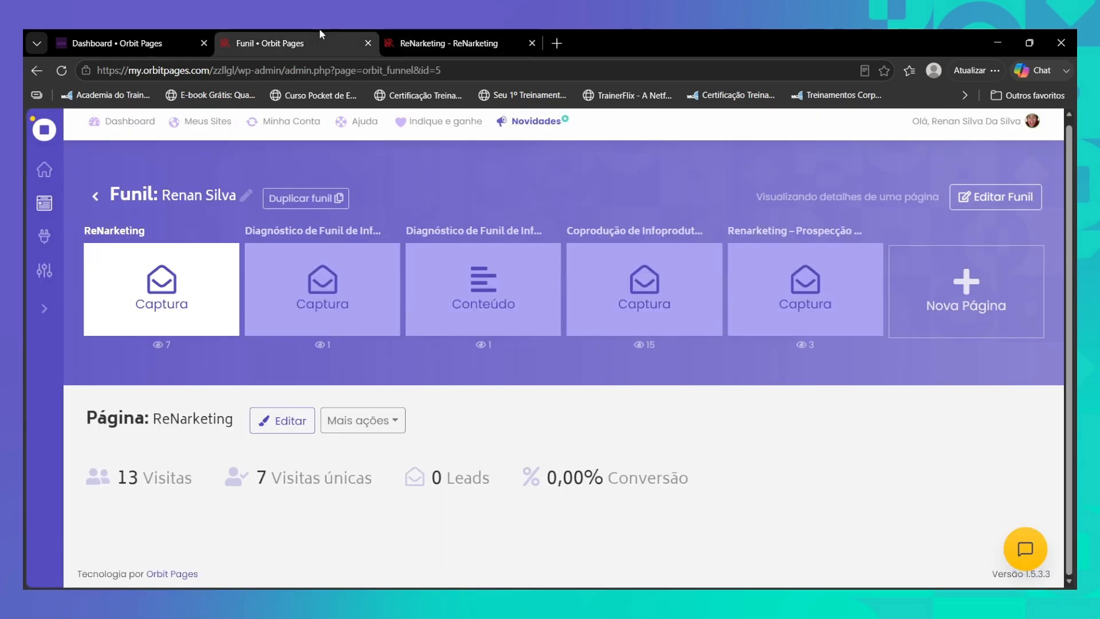
left_click(285, 425)
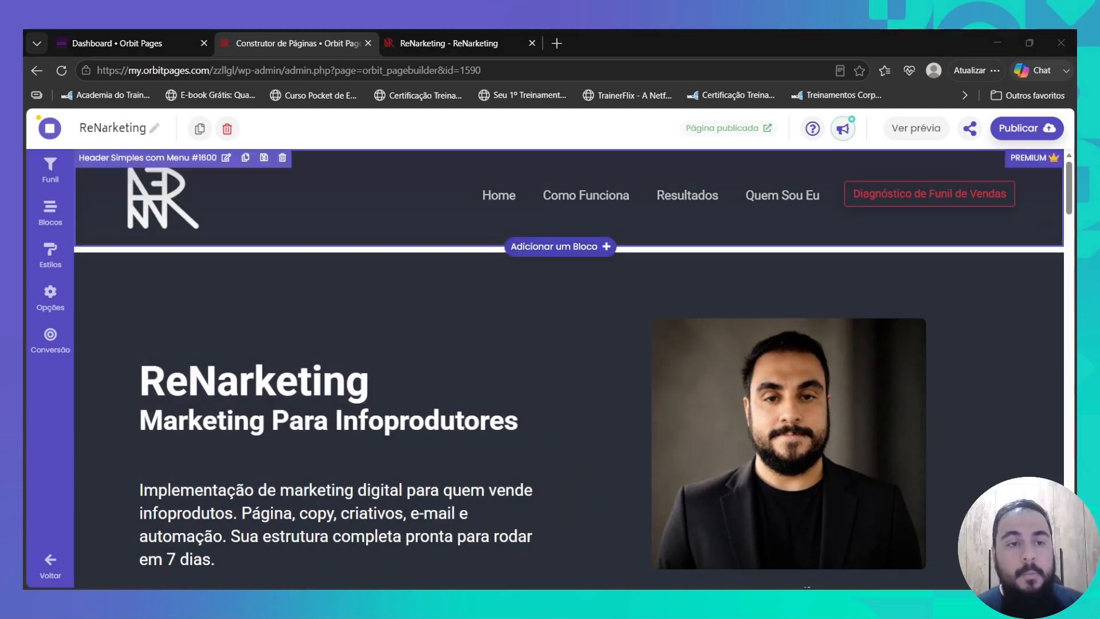
- Inspect the header block's logo settings and the section links of its menu items, closing the settings without changes
left_click(287, 203)
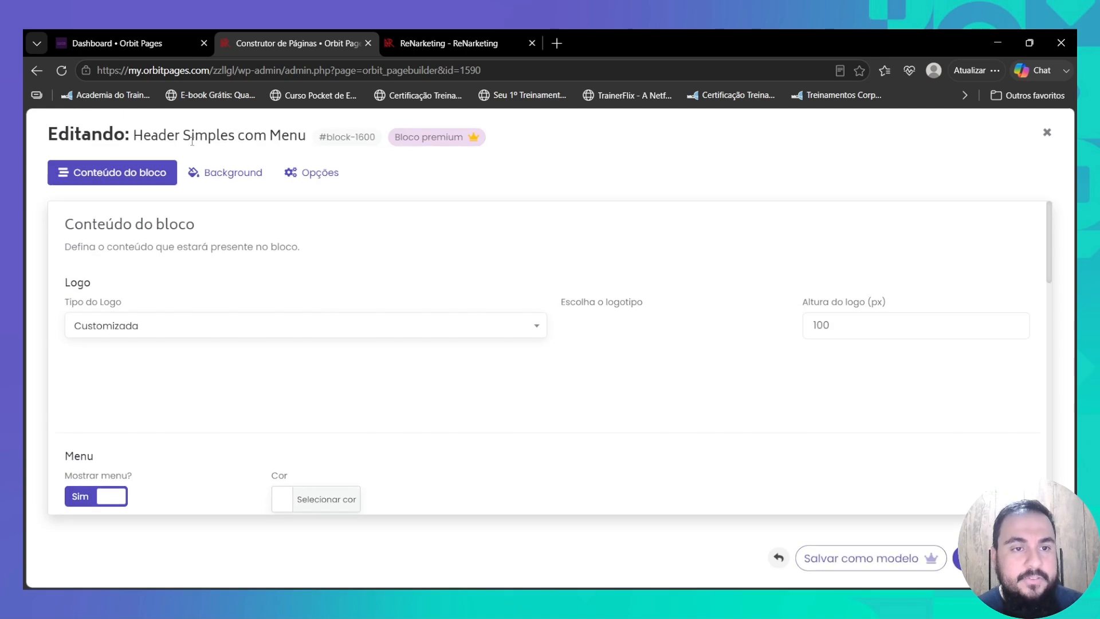
scroll(658, 297, "down", 1)
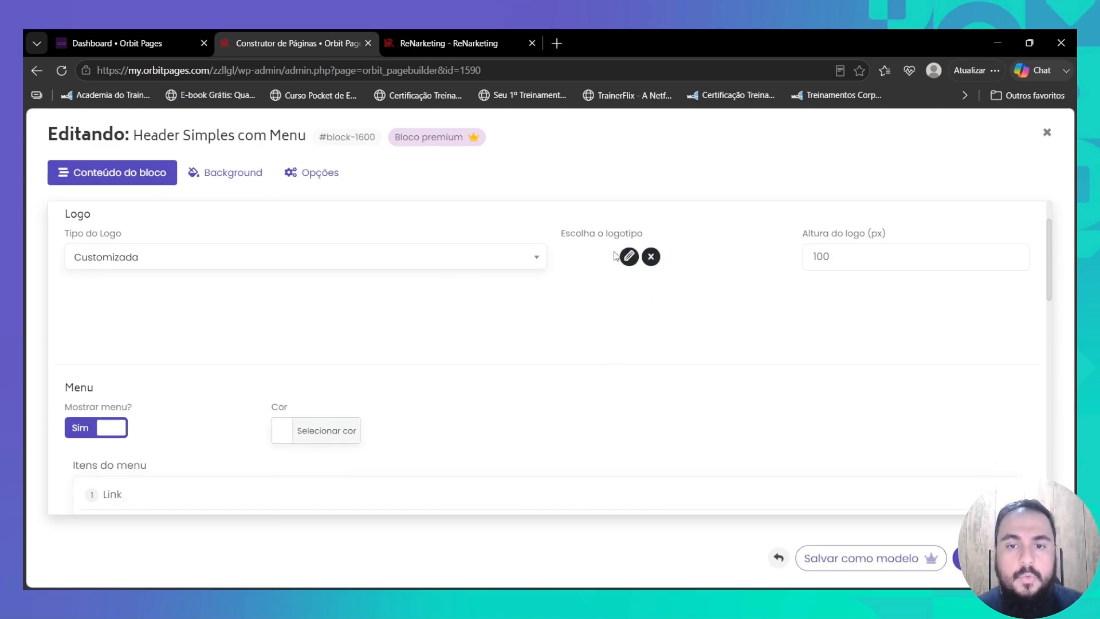
scroll(437, 307, "down", 11)
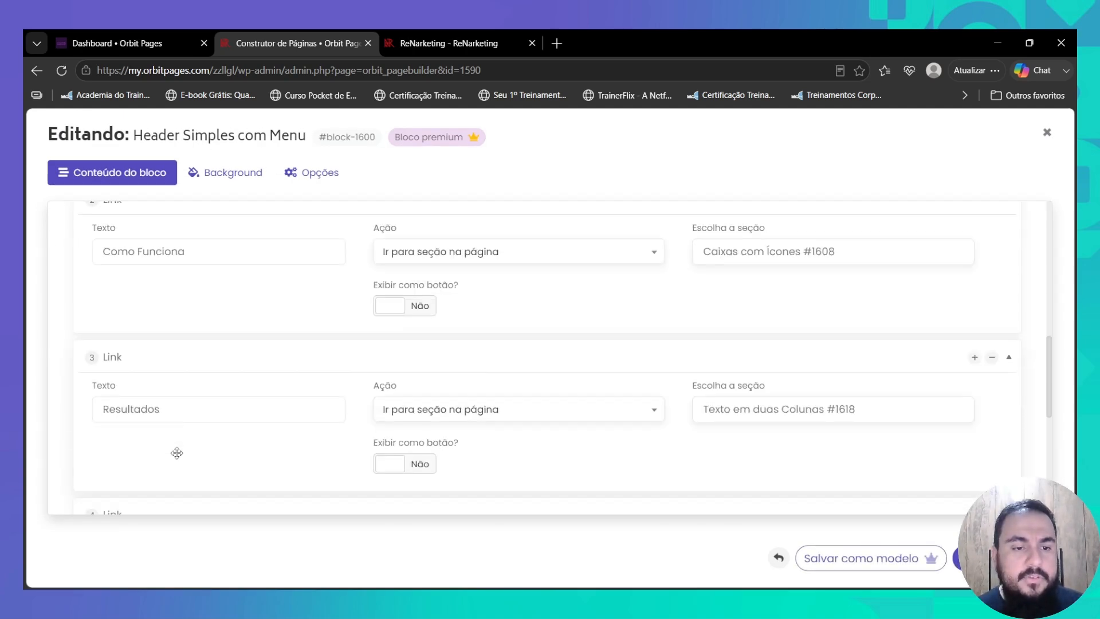
left_click(1047, 132)
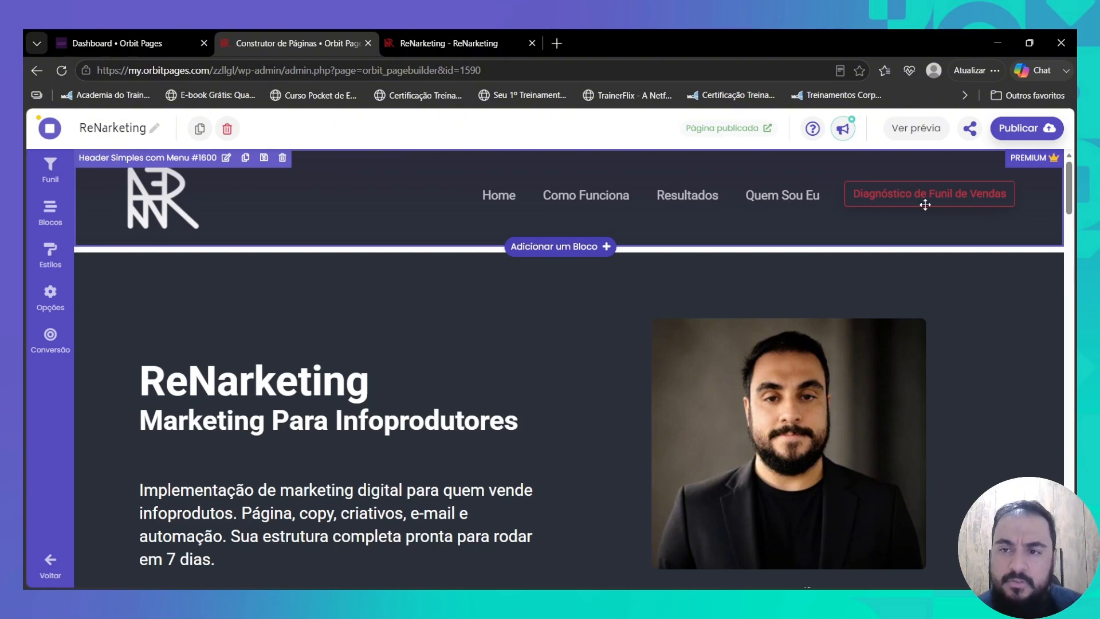
- Reopen the header block's settings and examine how its menu links are displayed as buttons, briefly toggling the option for Resultados
left_click(378, 207)
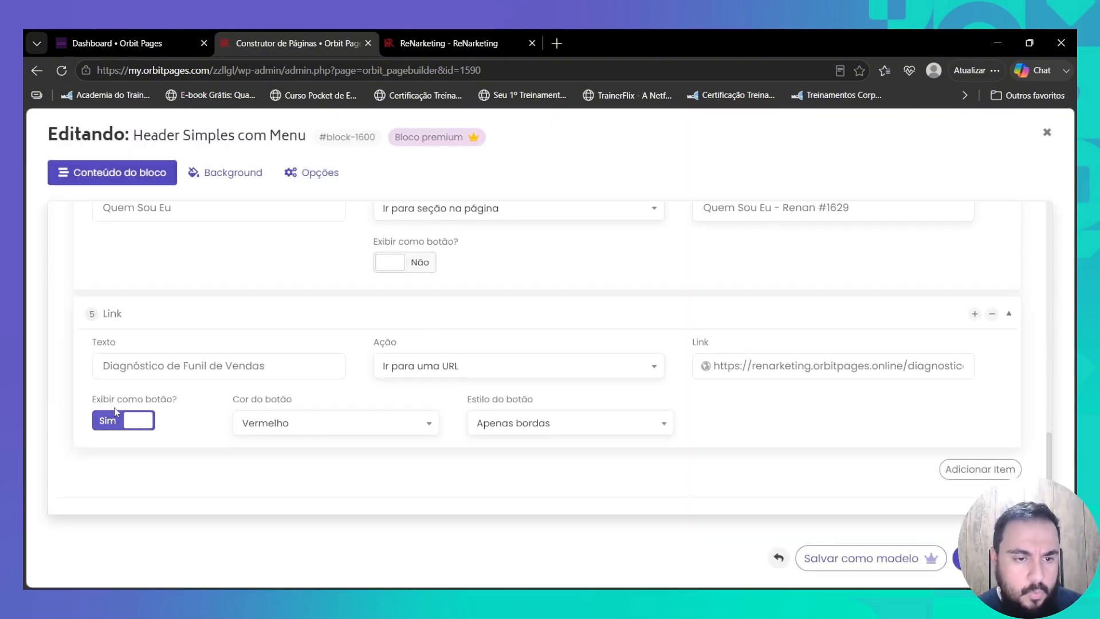
scroll(240, 392, "up", 4)
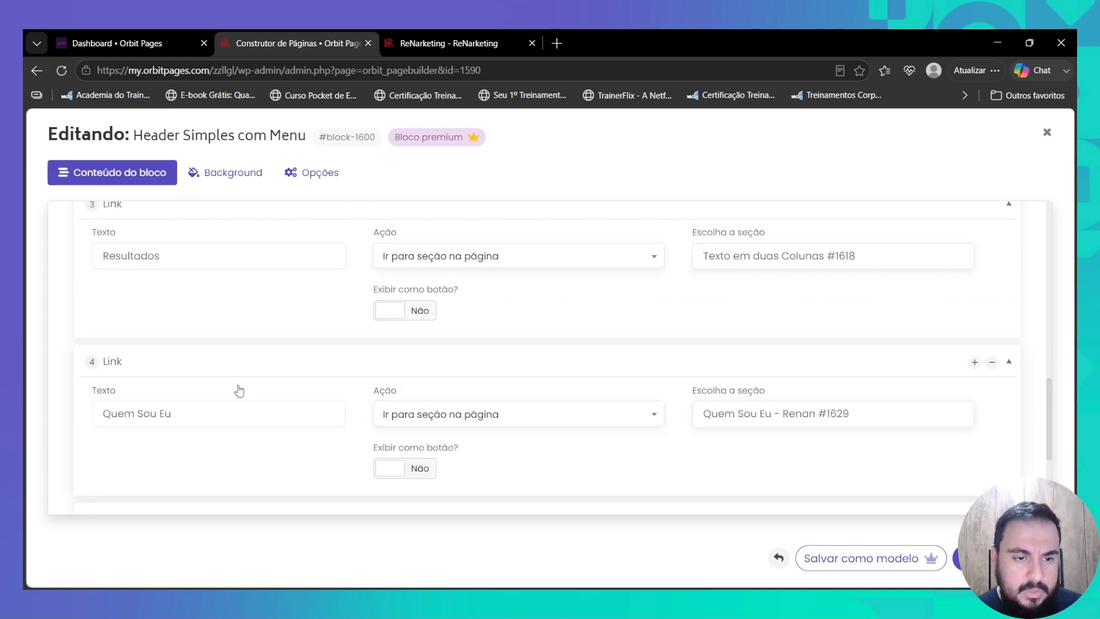
scroll(250, 403, "up", 1)
scroll(459, 315, "down", 1)
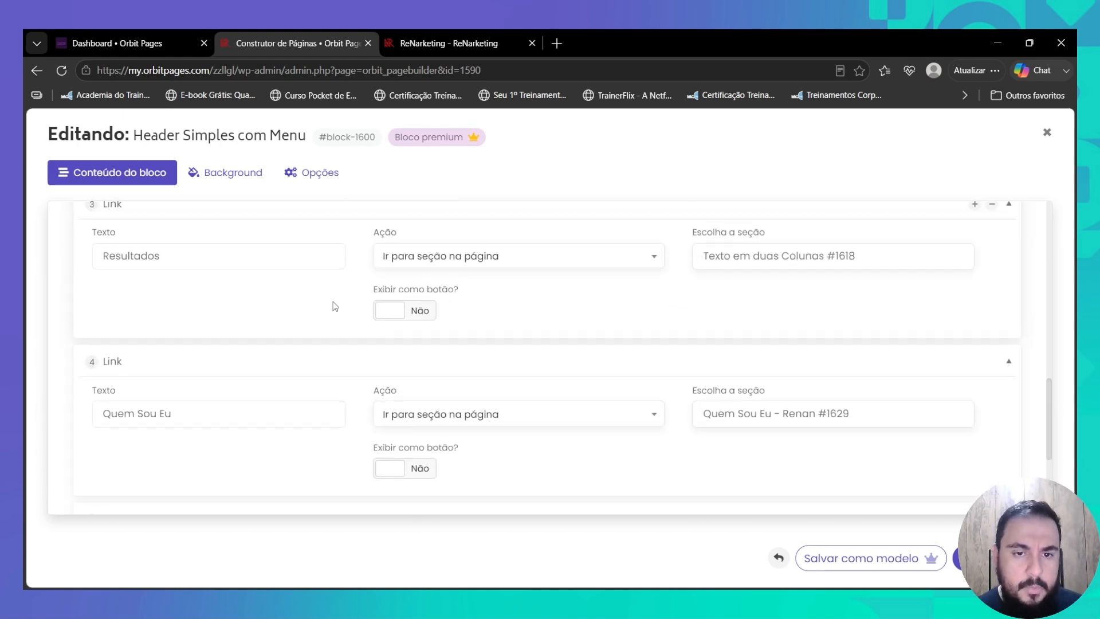
left_click(396, 315)
left_click(396, 314)
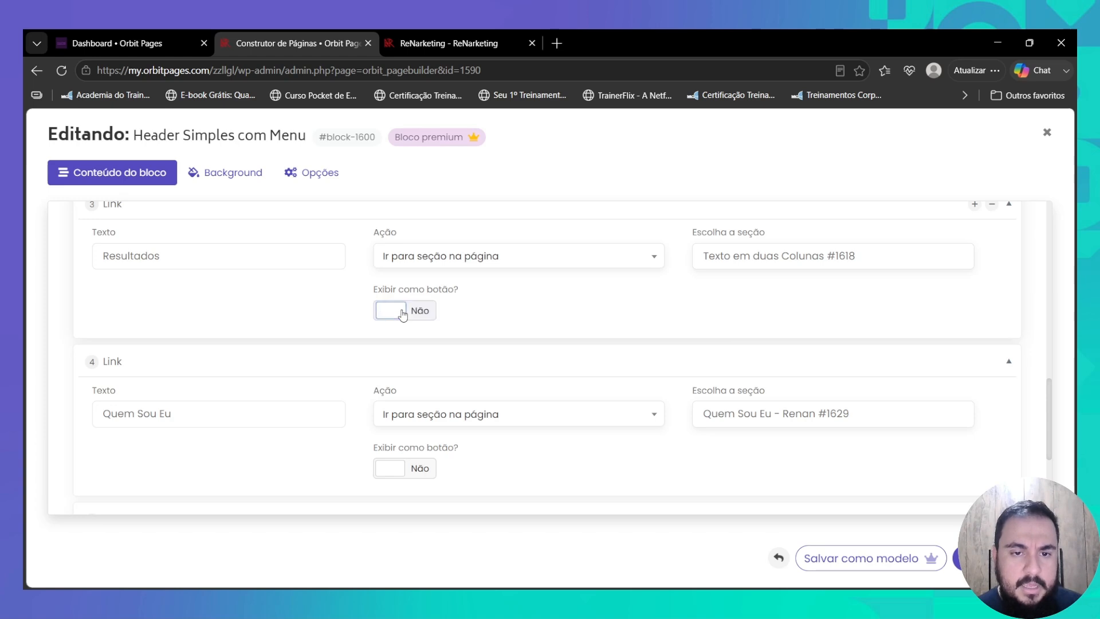
scroll(140, 423, "down", 4)
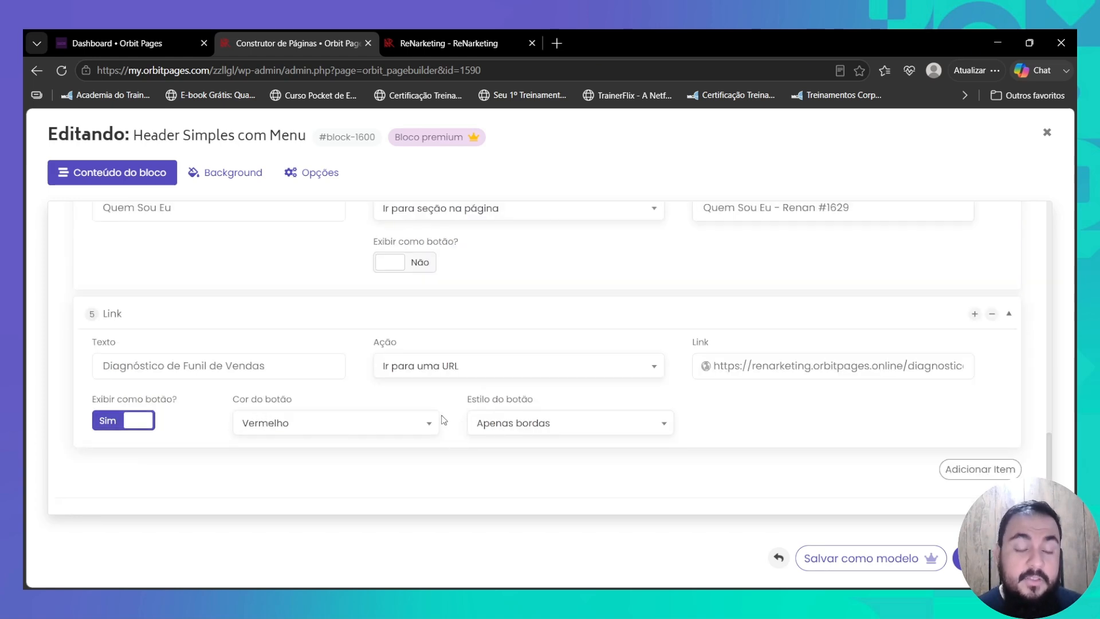
- Check the header block's background settings and its Diagnóstico de Funil de Vendas link settings, and close the editor without changes
left_click(233, 174)
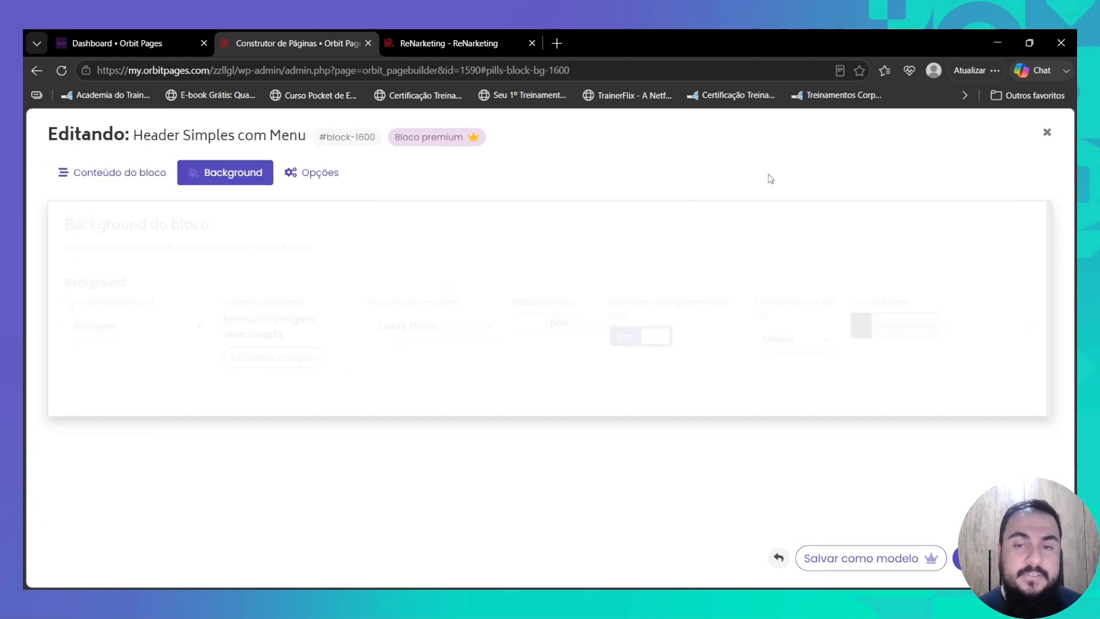
left_click(135, 181)
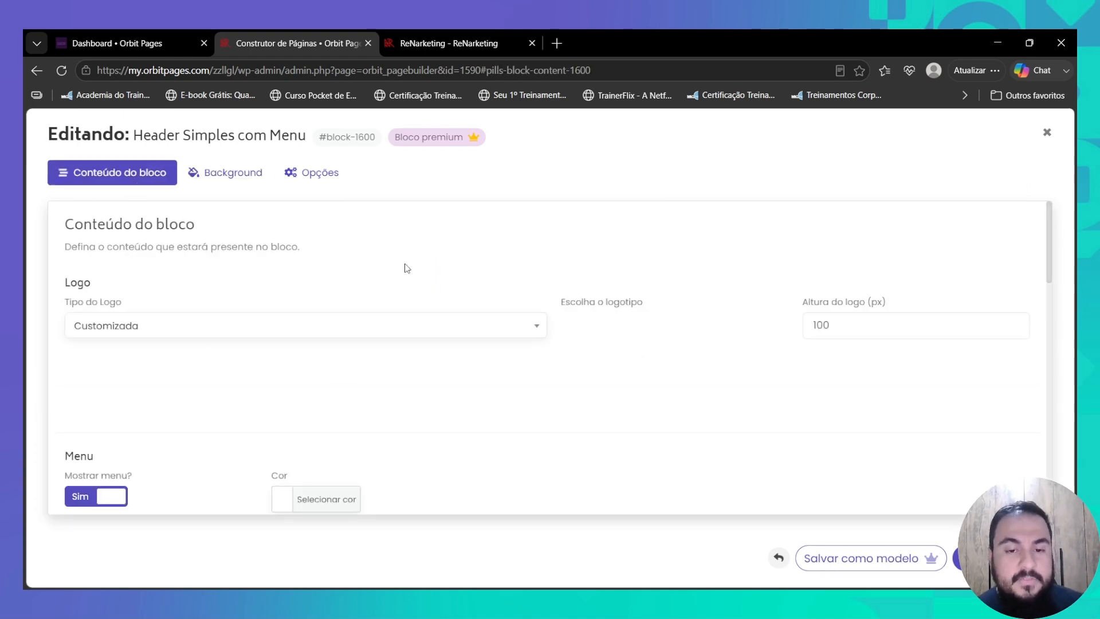
scroll(487, 366, "down", 10)
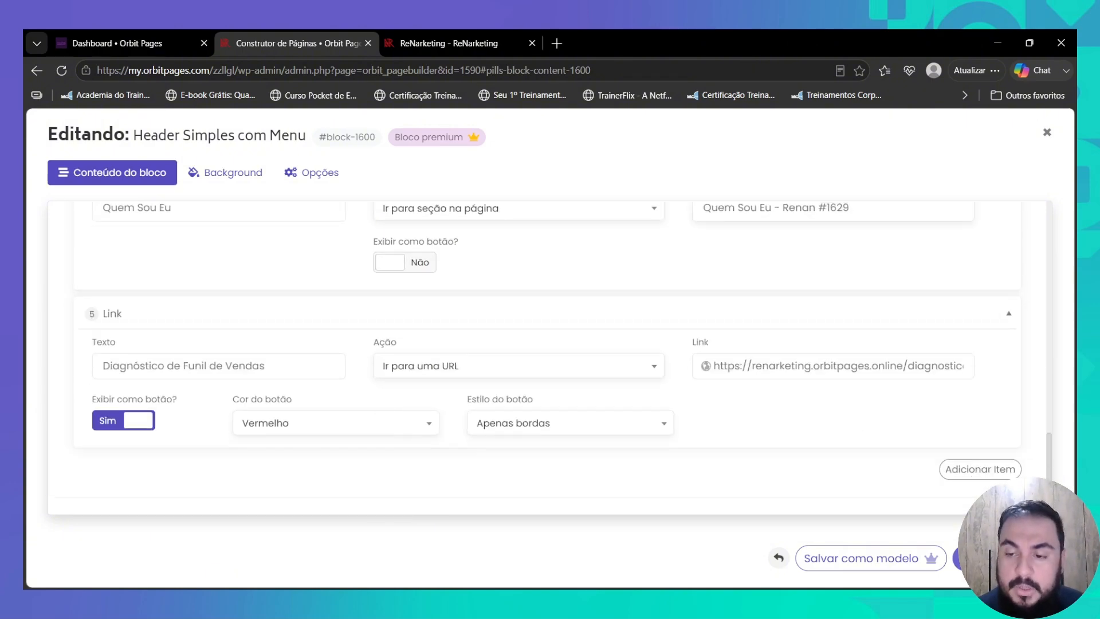
left_click(1047, 133)
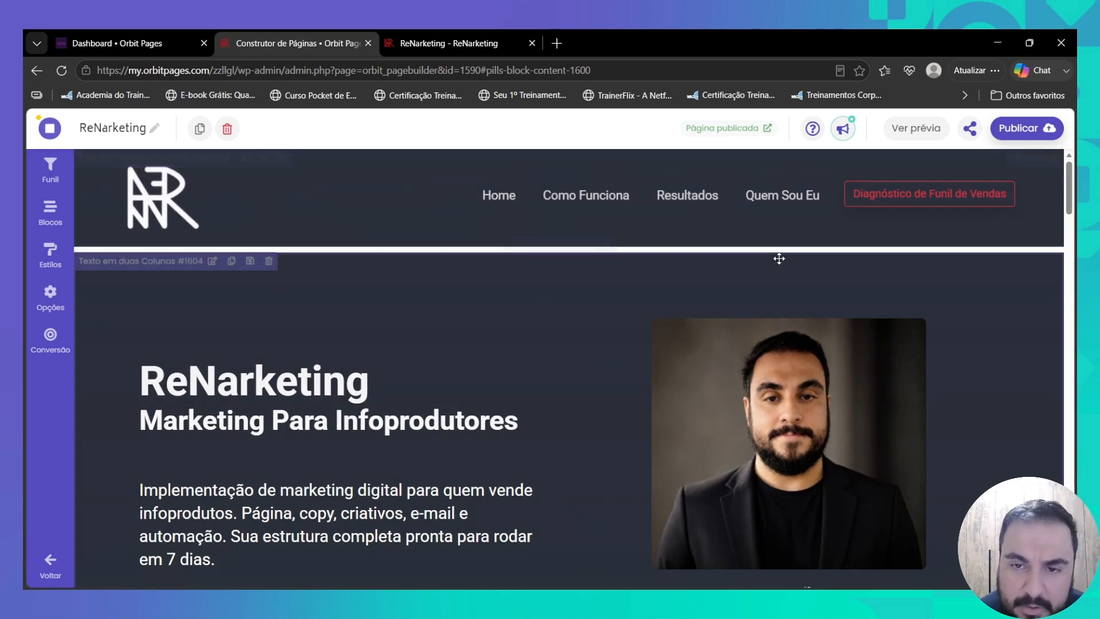
- Inspect the spacing options and background settings of the thin white divider text block below the header, and close it without changes
scroll(410, 280, "down", 15)
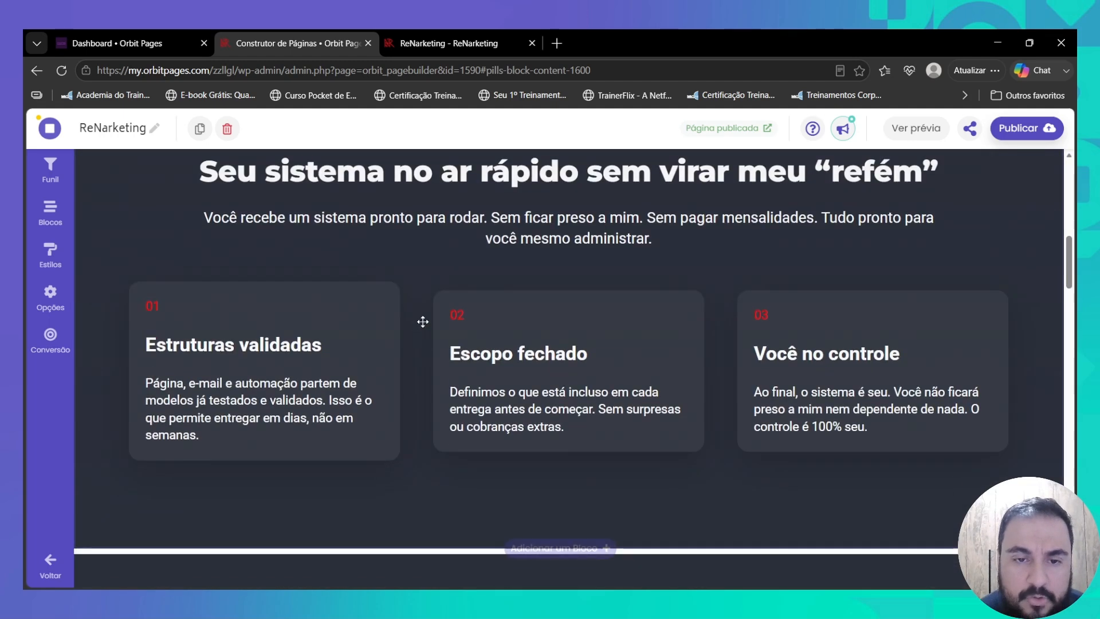
scroll(434, 327, "up", 15)
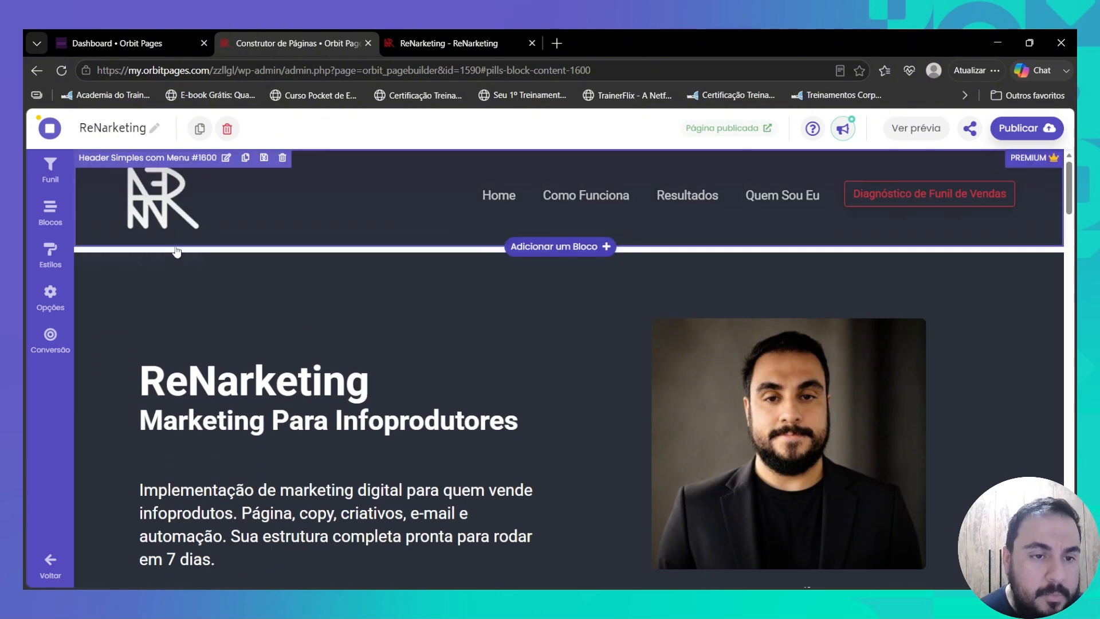
left_click(139, 255)
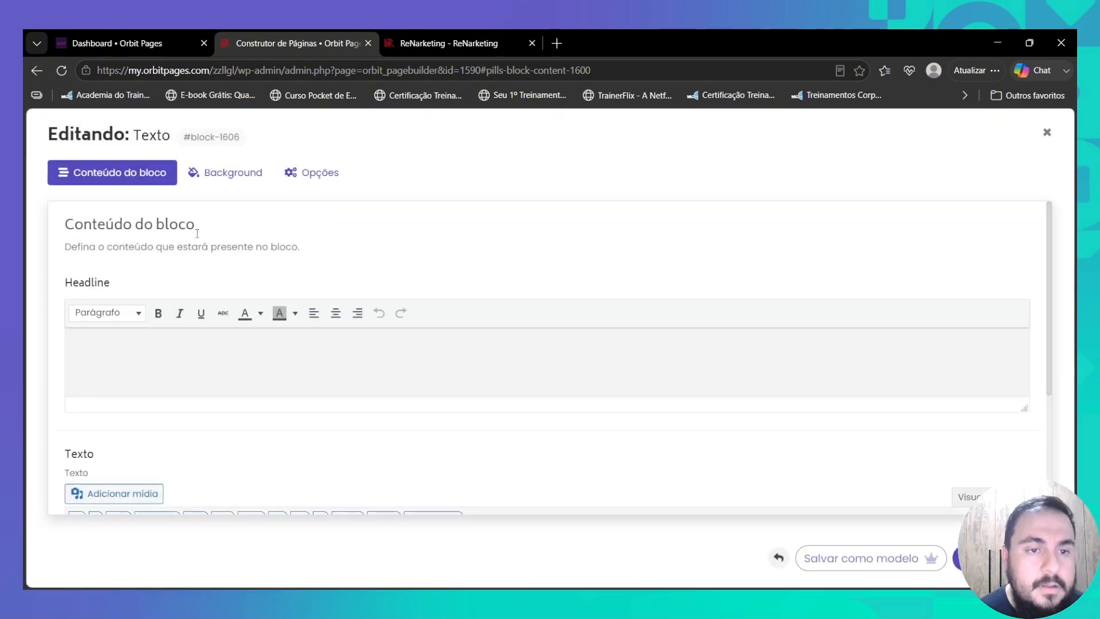
left_click(319, 173)
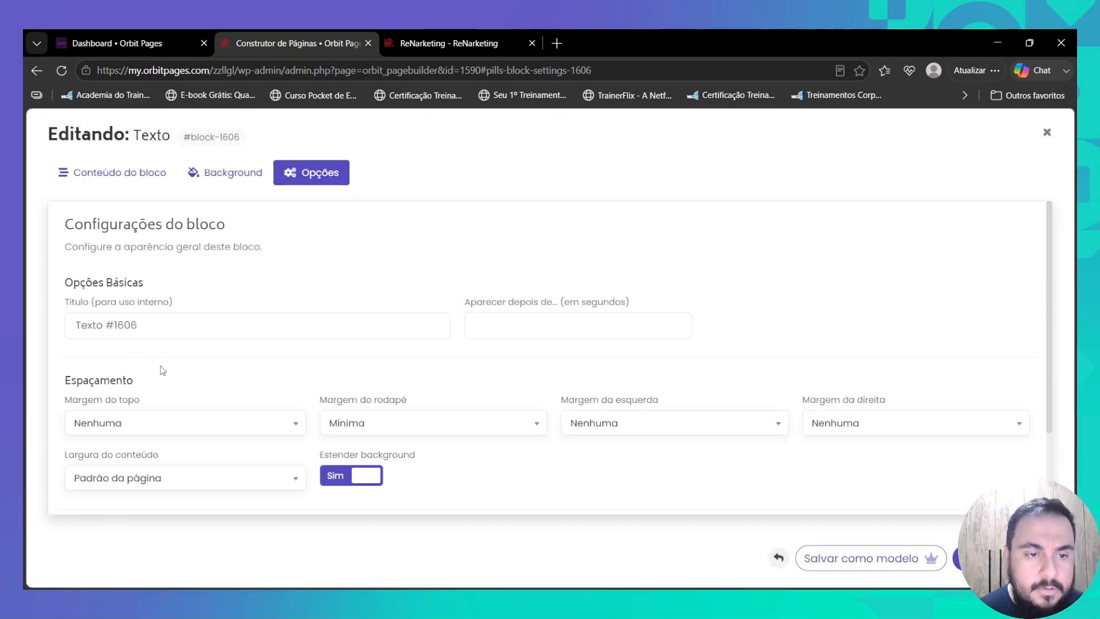
scroll(381, 427, "down", 1)
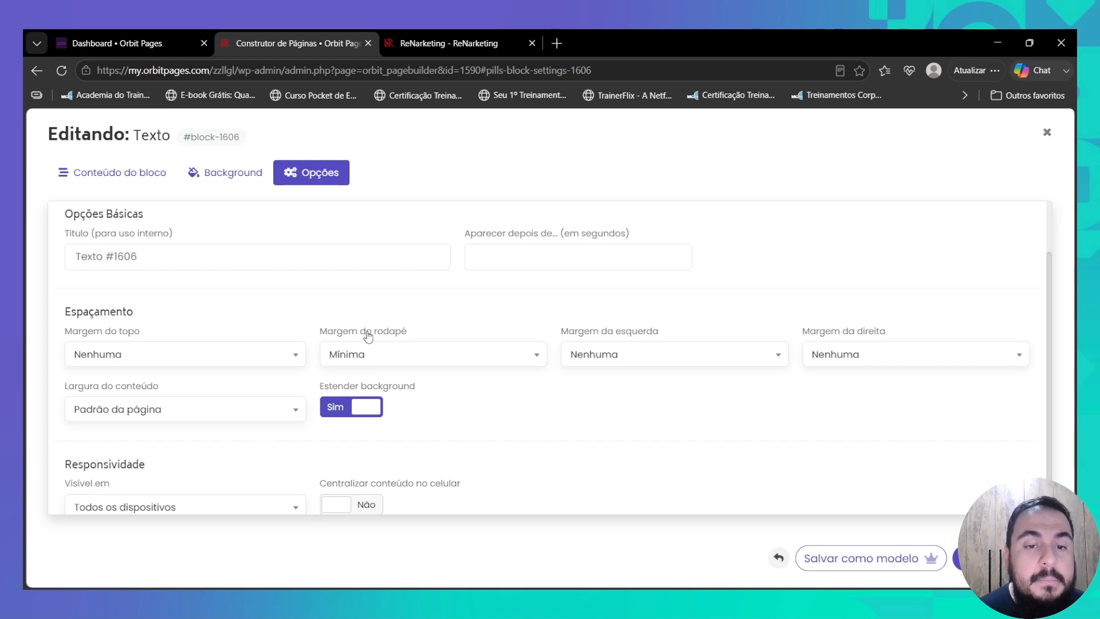
left_click(374, 360)
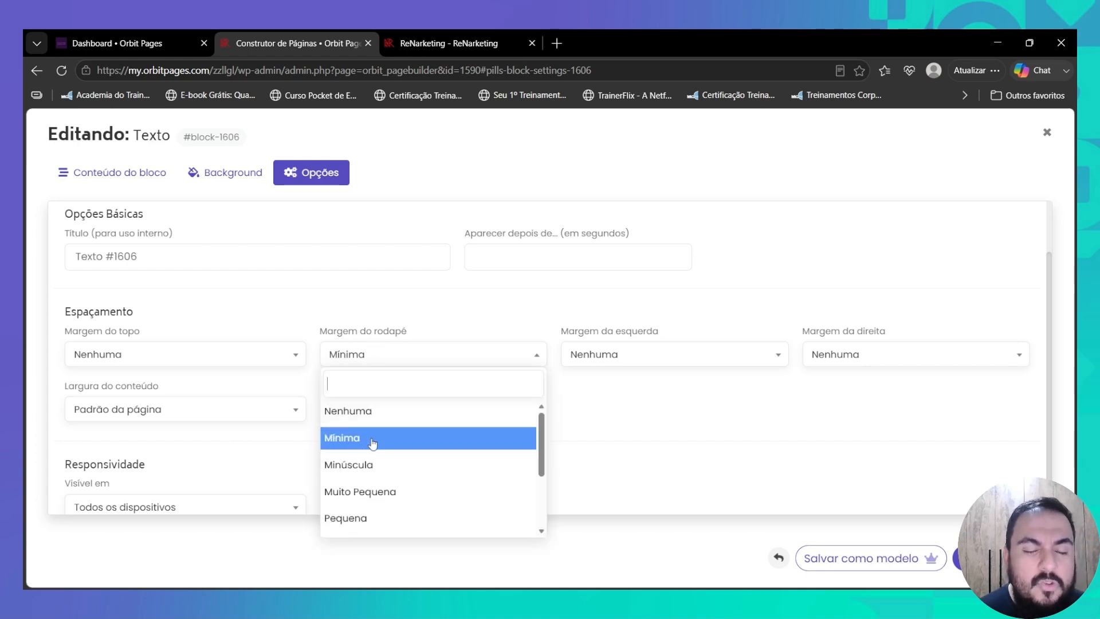
left_click(233, 180)
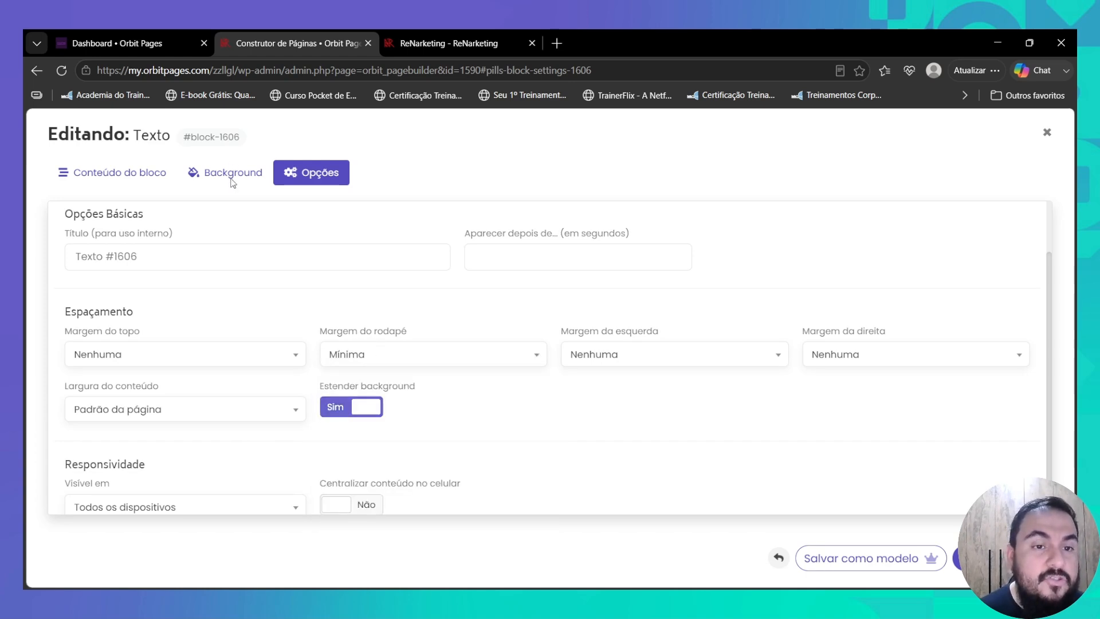
left_click(234, 179)
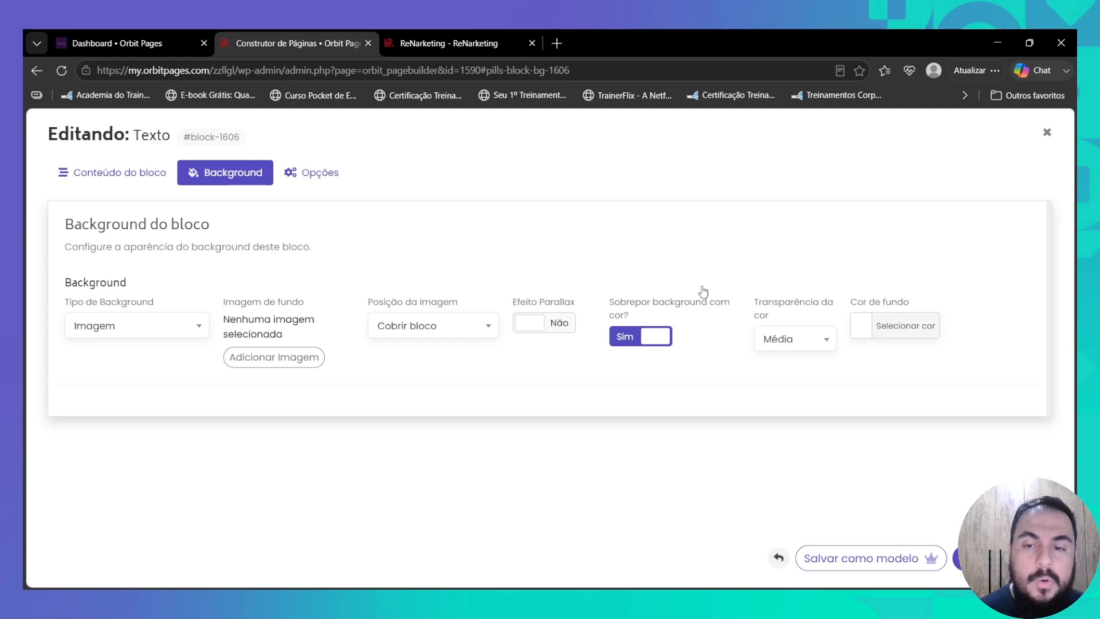
left_click(1046, 133)
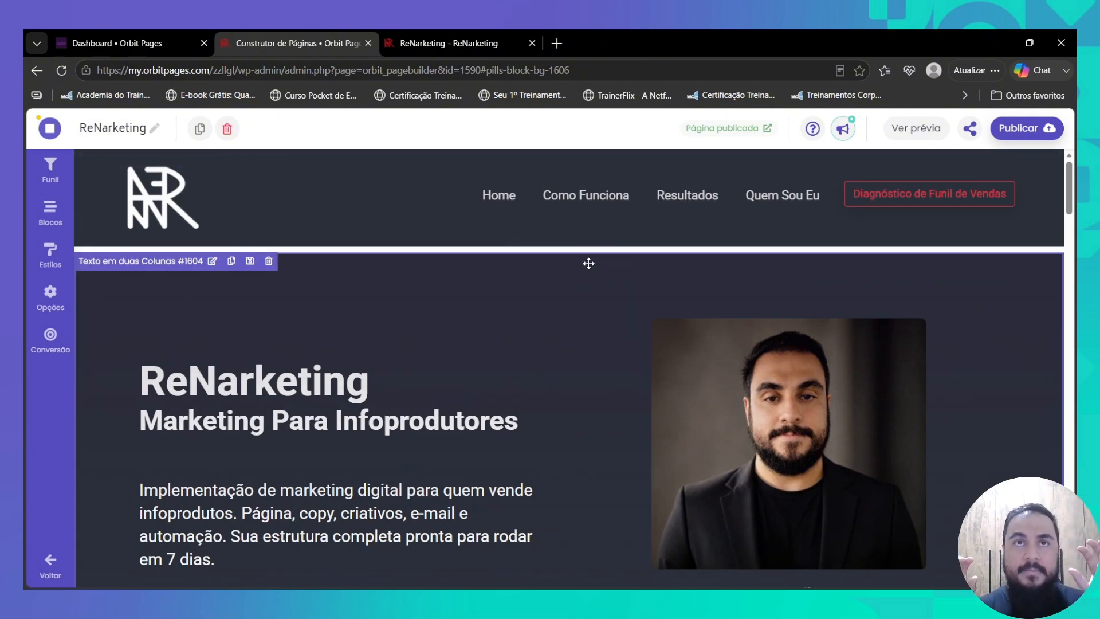
- Open the hero's two-column text block, show its first-column text in visual mode on a dark background, and select the ReNarketing heading
scroll(546, 305, "down", 3)
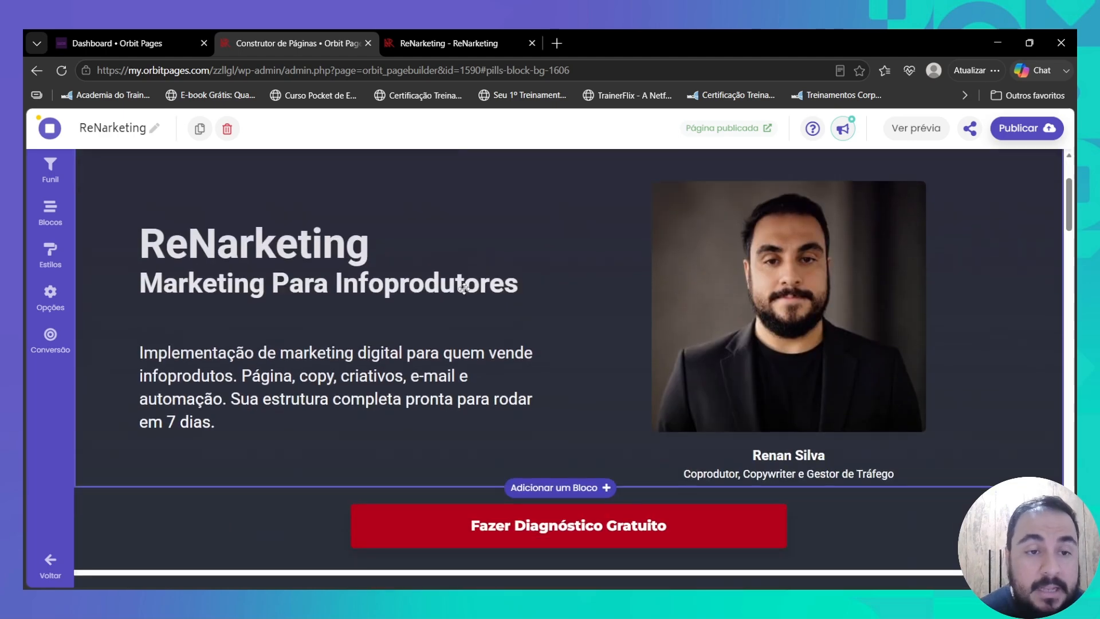
scroll(459, 290, "up", 1)
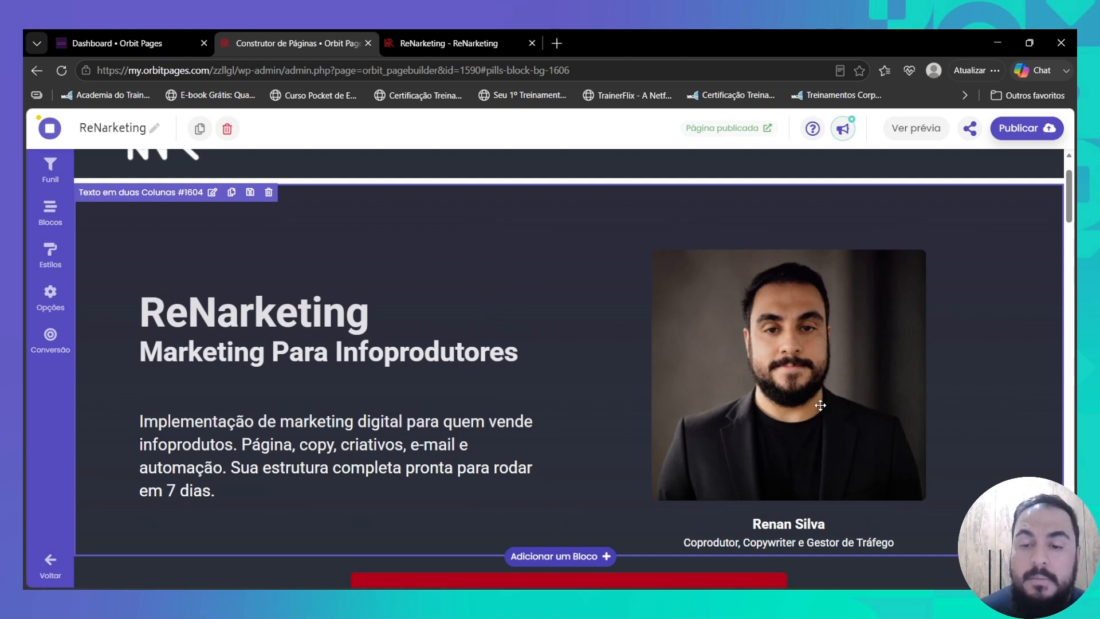
scroll(820, 405, "down", 1)
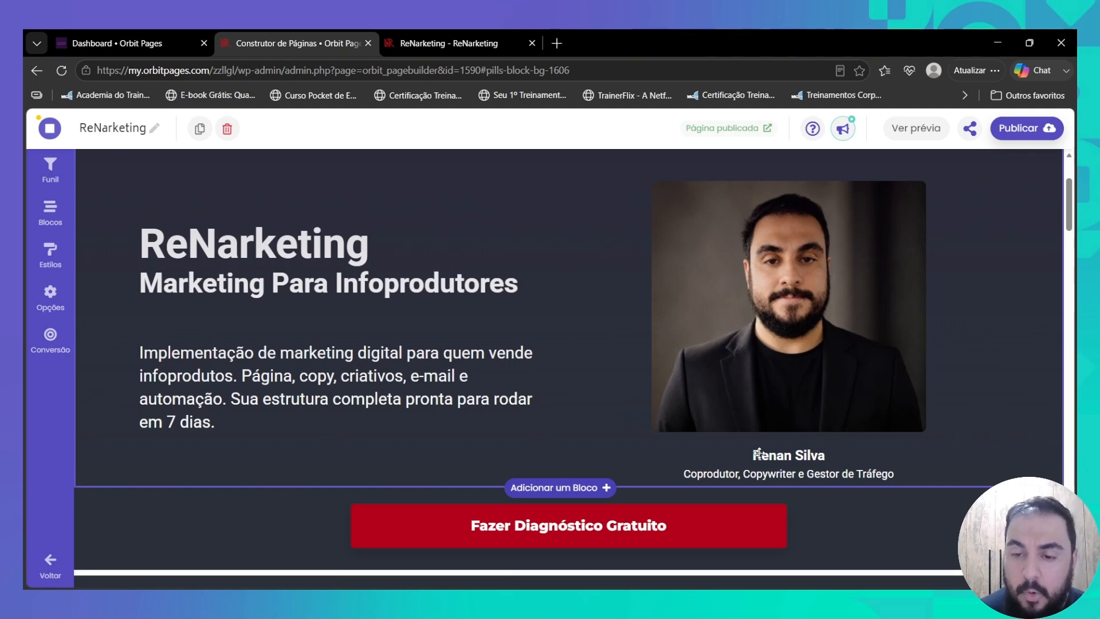
left_click(743, 319)
scroll(224, 302, "down", 3)
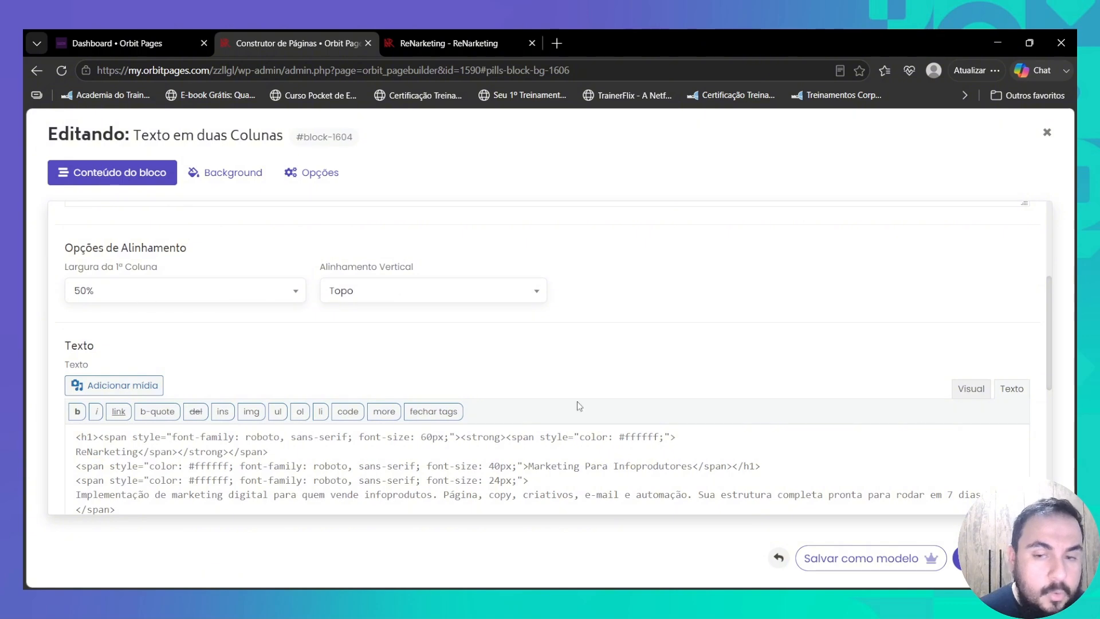
left_click(975, 389)
scroll(281, 454, "down", 4)
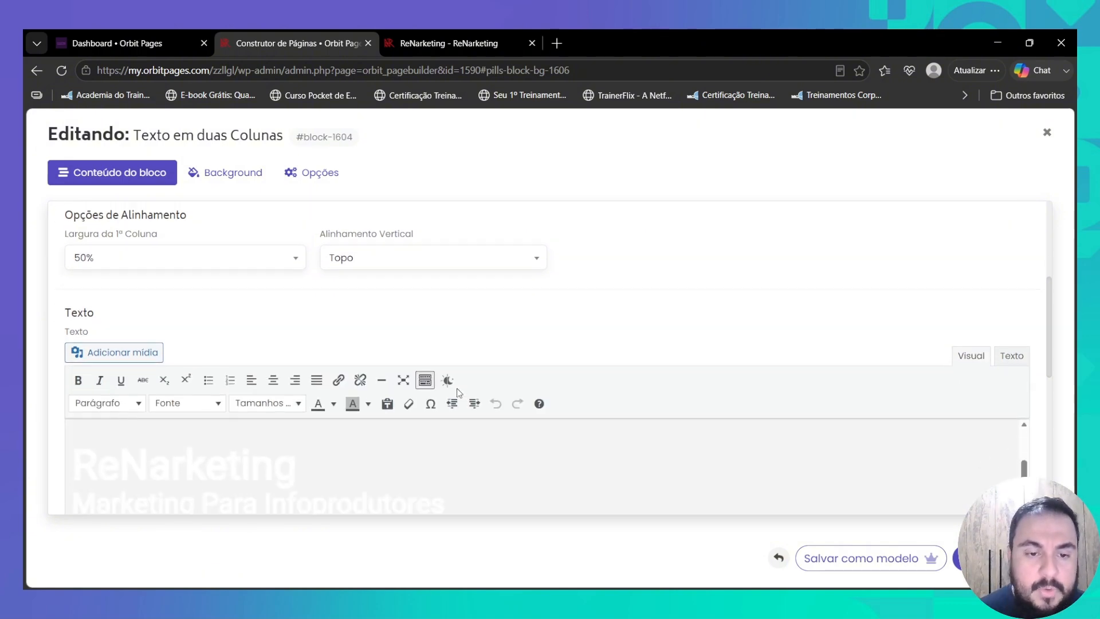
scroll(390, 385, "up", 1)
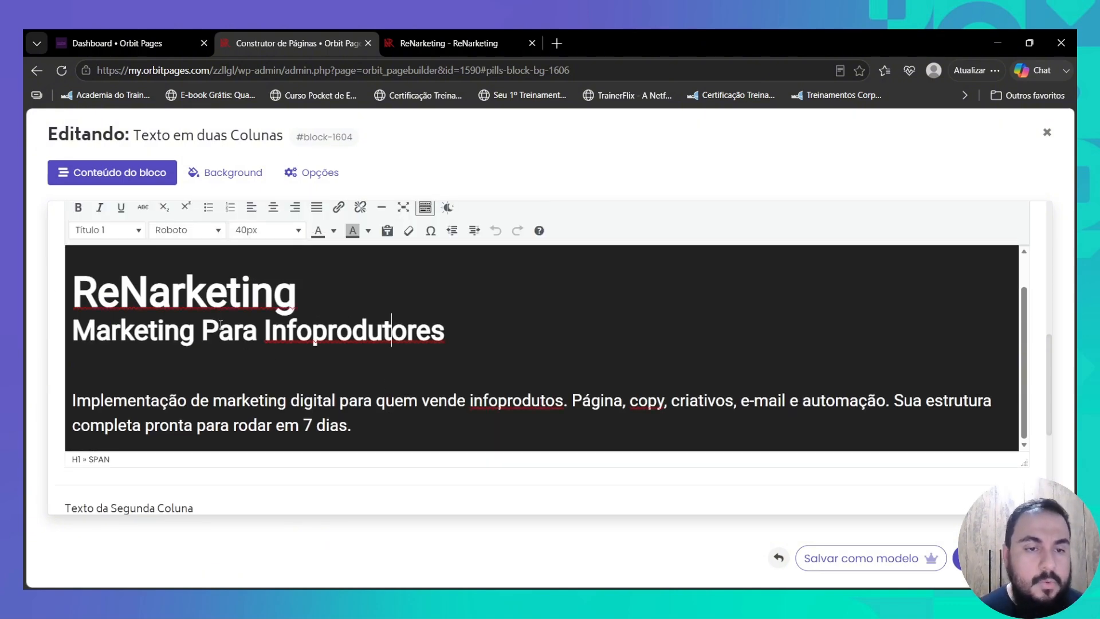
double_click(285, 296)
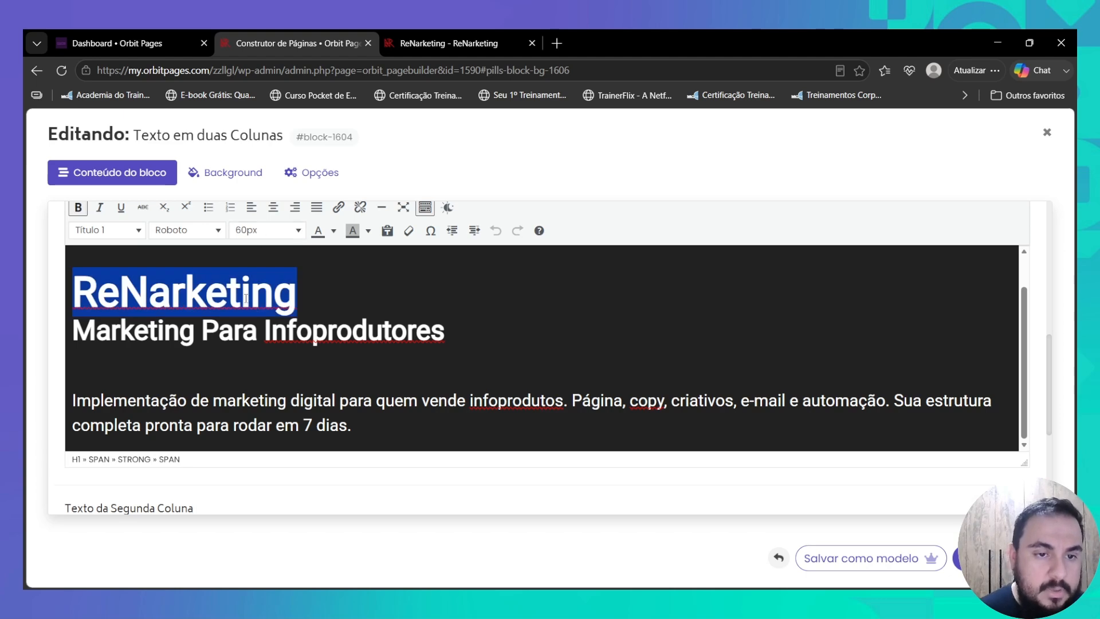
- Check the font sizes of the Marketing Para Infoprodutores subtitle and the description paragraph in the first-column text
double_click(219, 326)
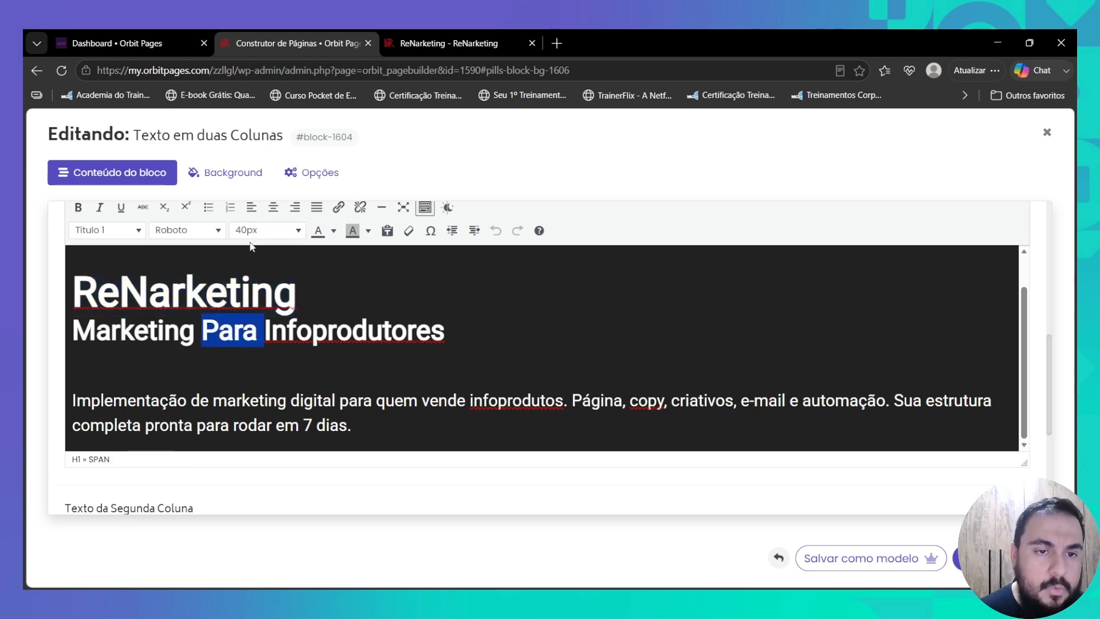
scroll(252, 356, "down", 2)
triple_click(254, 356)
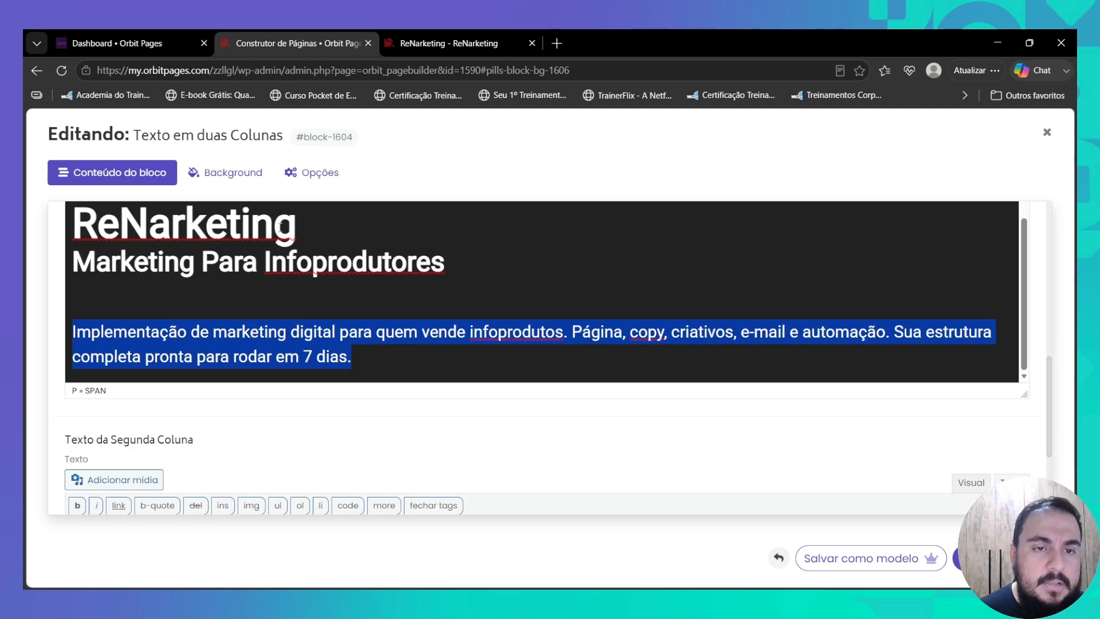
scroll(280, 227, "up", 4)
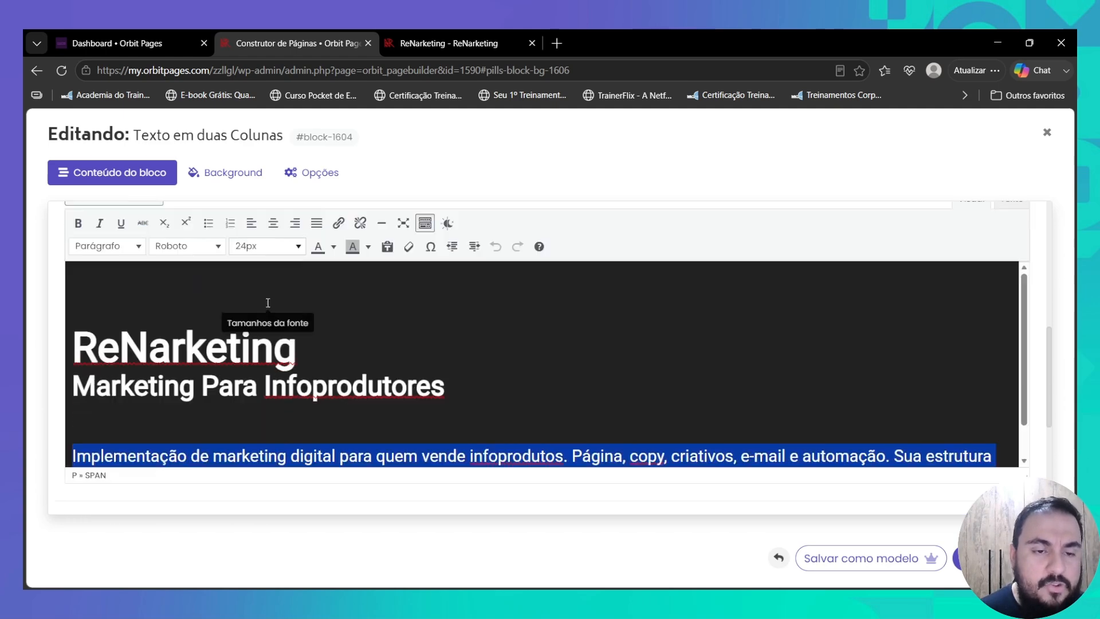
- Show the second-column text in visual mode on a dark background, inspect the name and role lines under the photo, and close the block without changes
scroll(957, 392, "down", 2)
left_click(973, 484)
scroll(452, 351, "down", 5)
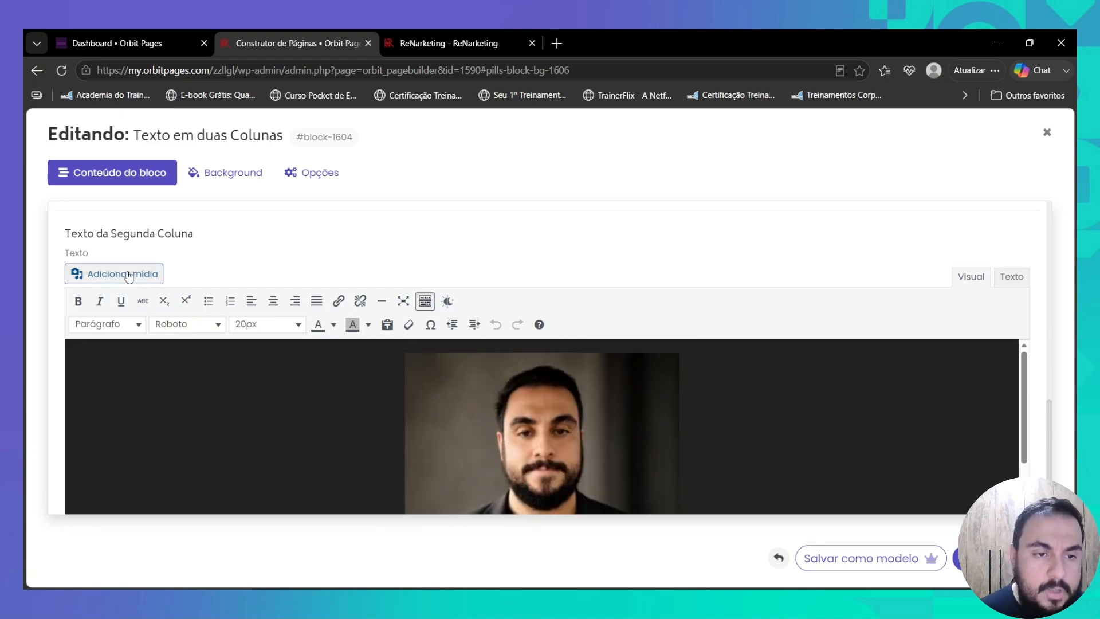
scroll(523, 420, "down", 5)
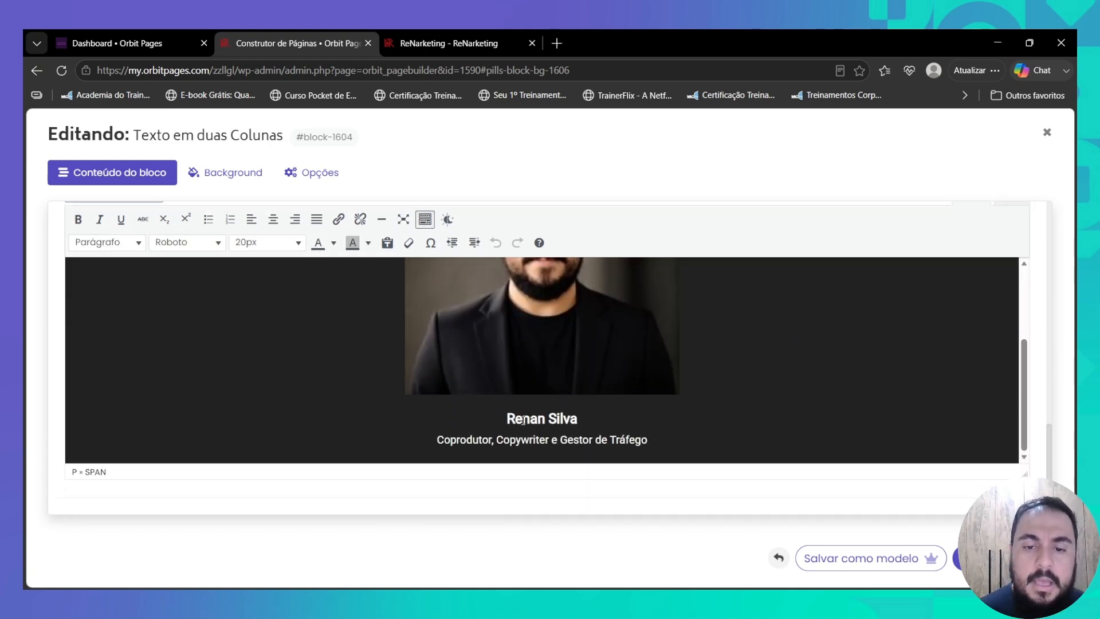
left_click_drag(508, 420, 618, 421)
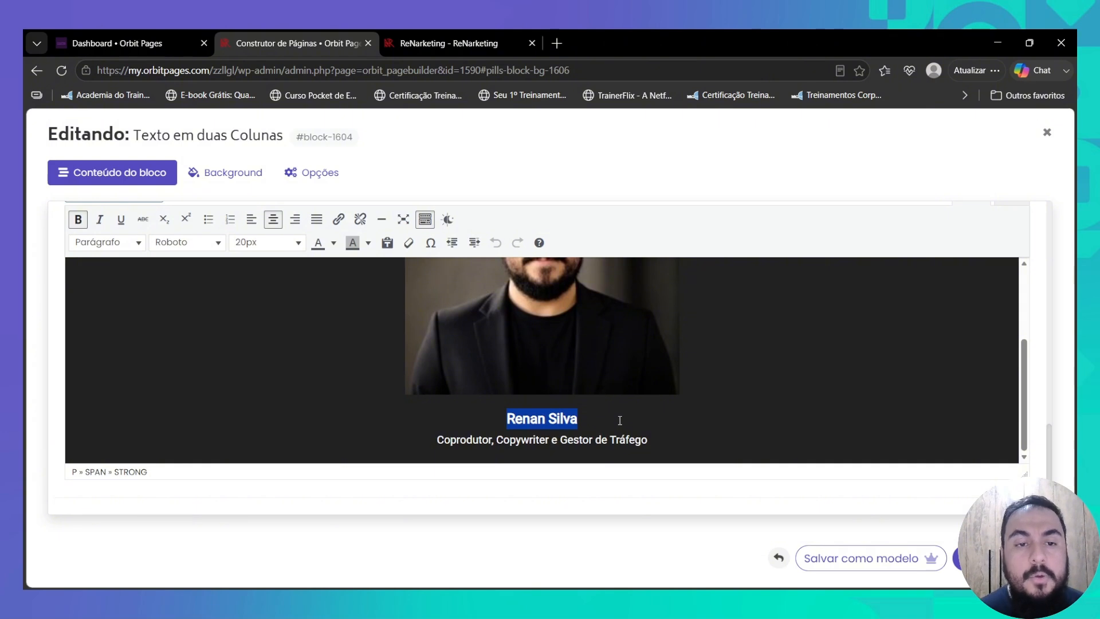
triple_click(625, 437)
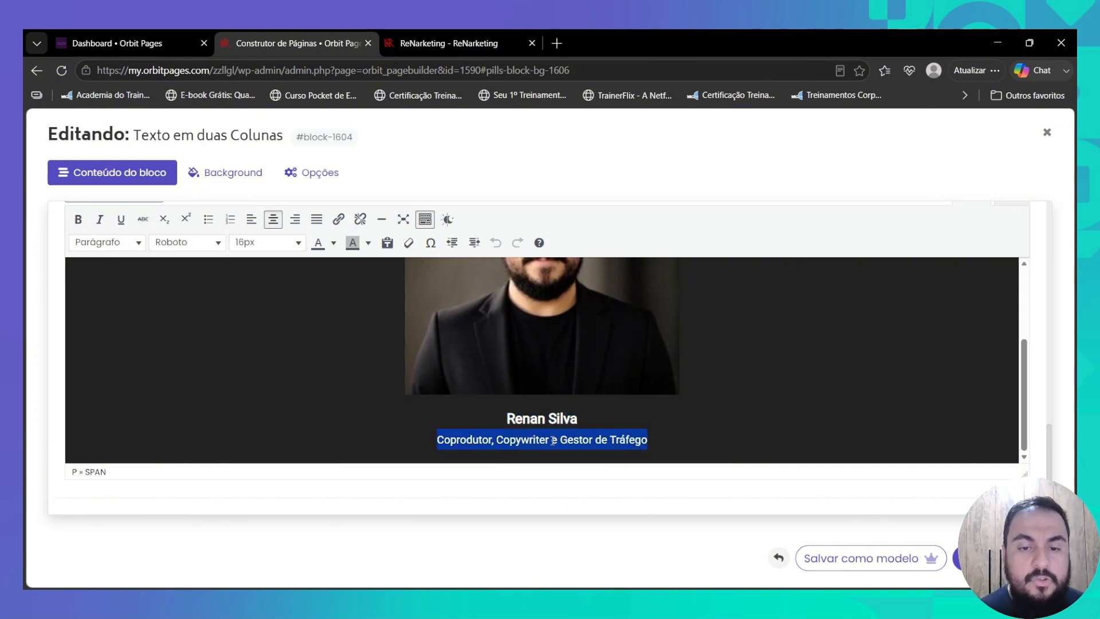
triple_click(801, 430)
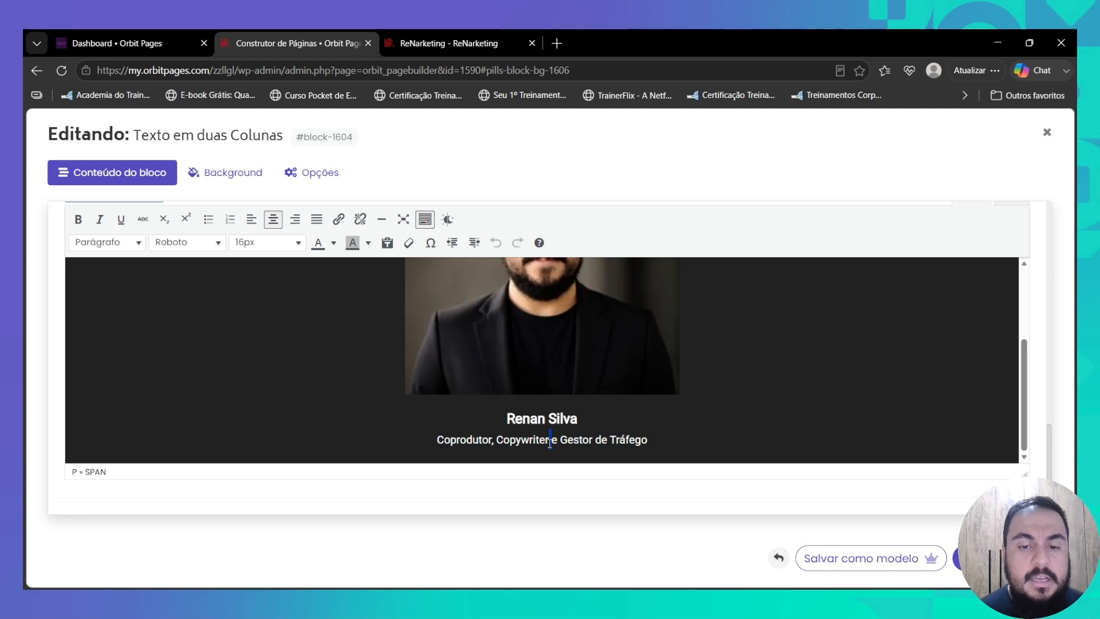
left_click(1047, 132)
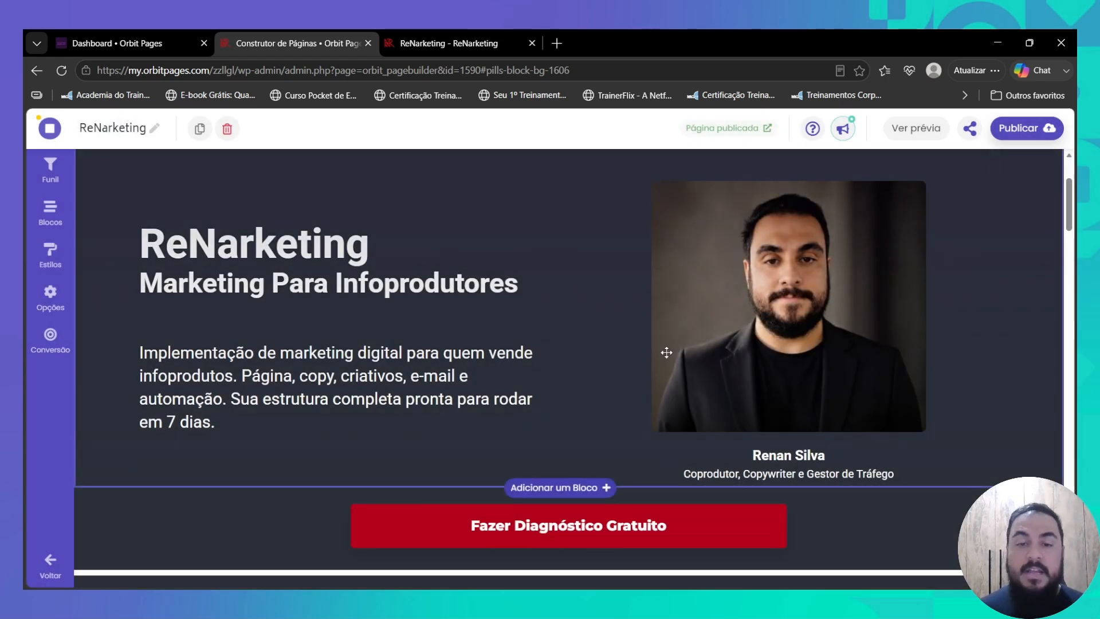
- Inspect the button and URL settings of the Fazer Diagnóstico Gratuito button block, and close it without changes
scroll(1021, 378, "down", 1)
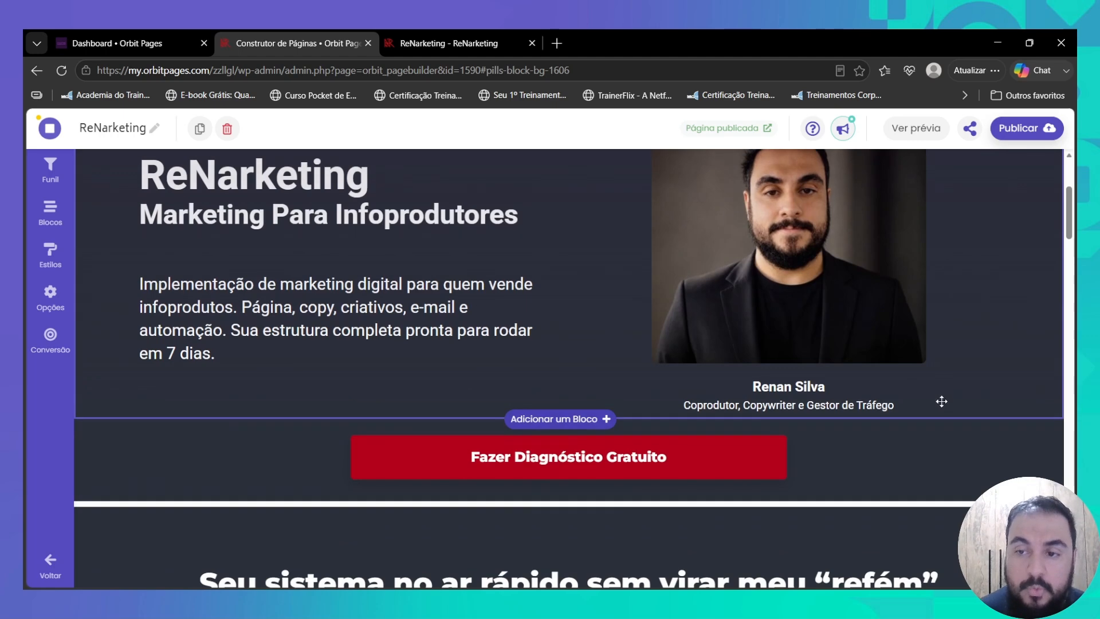
left_click(287, 455)
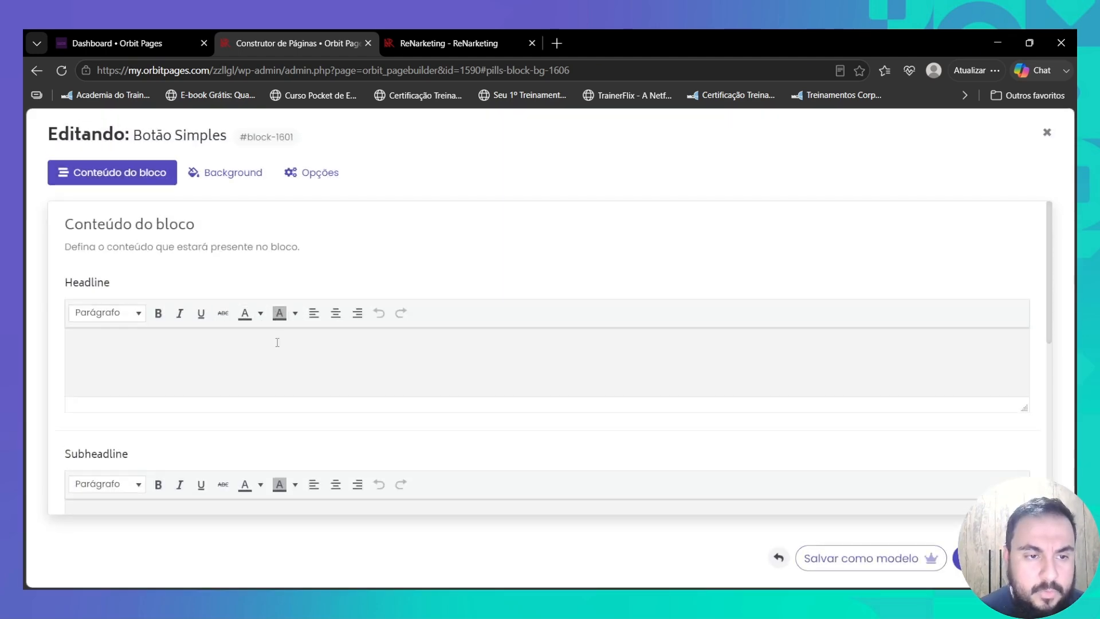
scroll(286, 367, "down", 4)
scroll(421, 303, "down", 2)
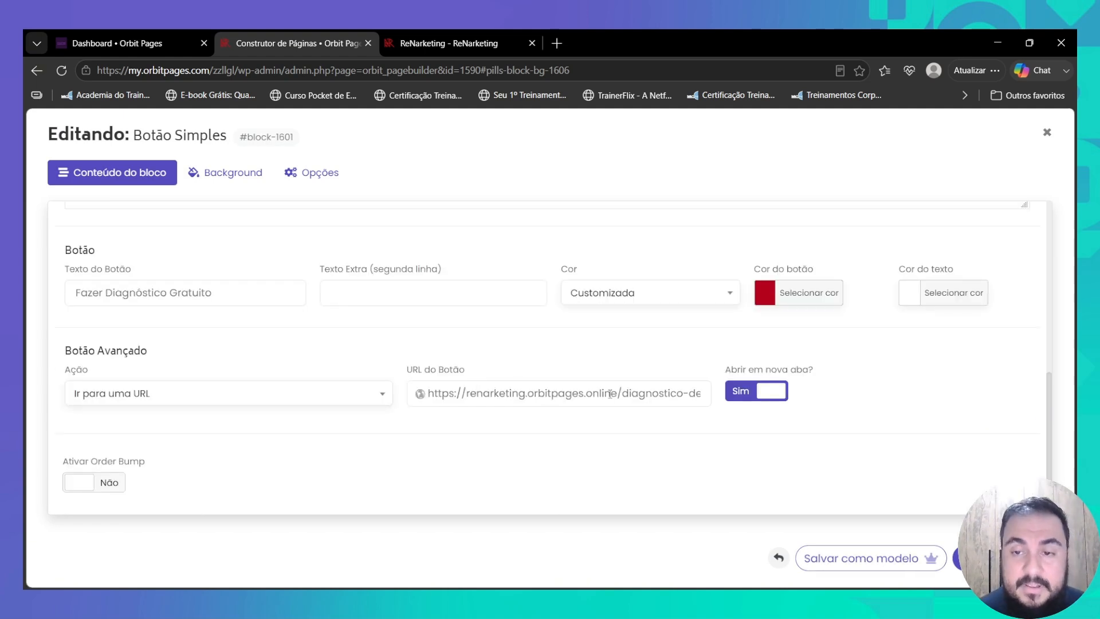
left_click(1047, 133)
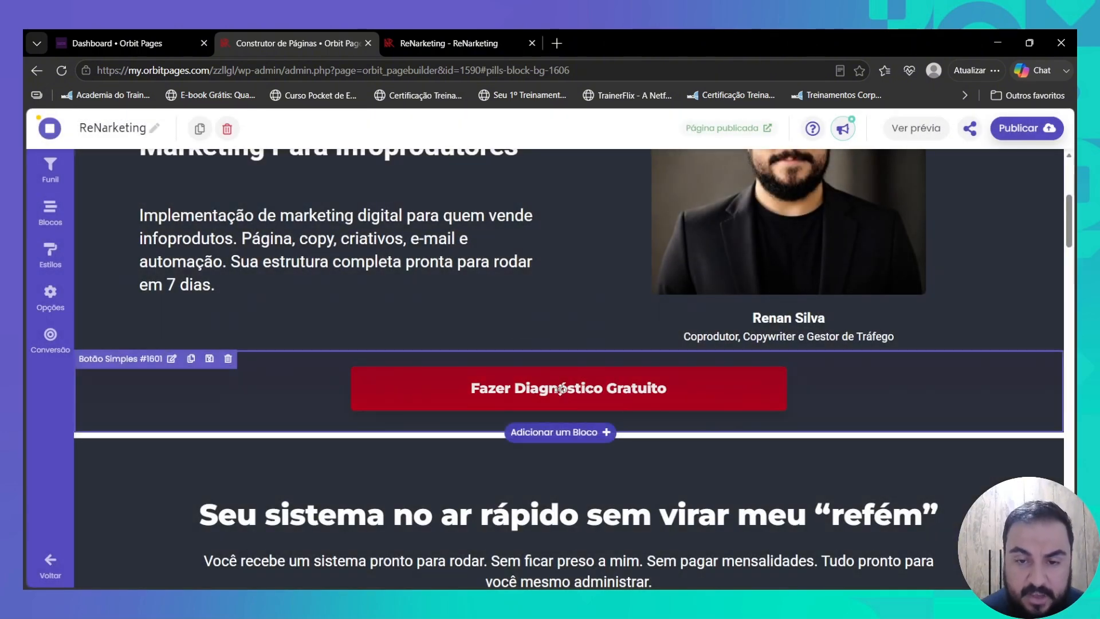
- Open the icon boxes block headed Seu sistema no ar rápido sem virar meu "refém" and examine its headline, subheadline and items-per-row setting
scroll(574, 393, "up", 5)
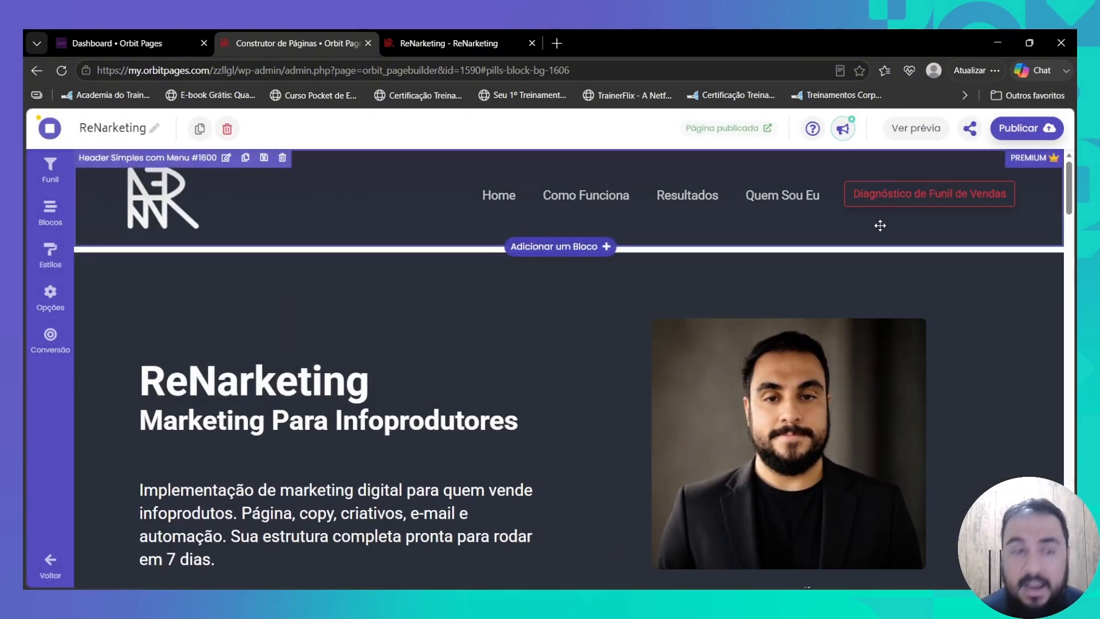
scroll(729, 289, "down", 10)
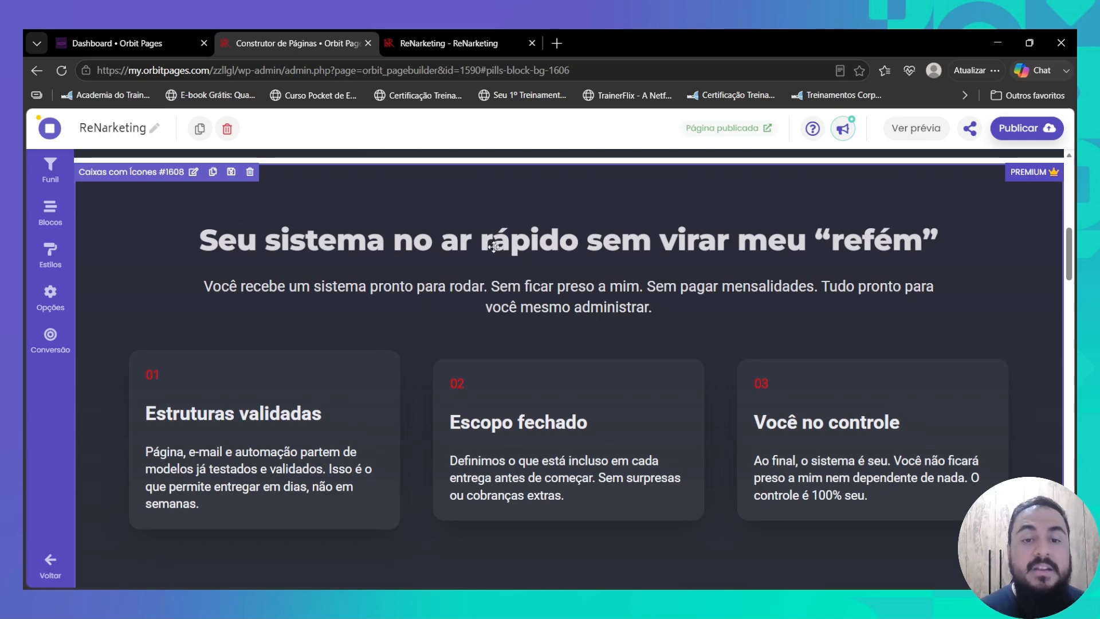
scroll(331, 248, "down", 3)
scroll(386, 257, "up", 3)
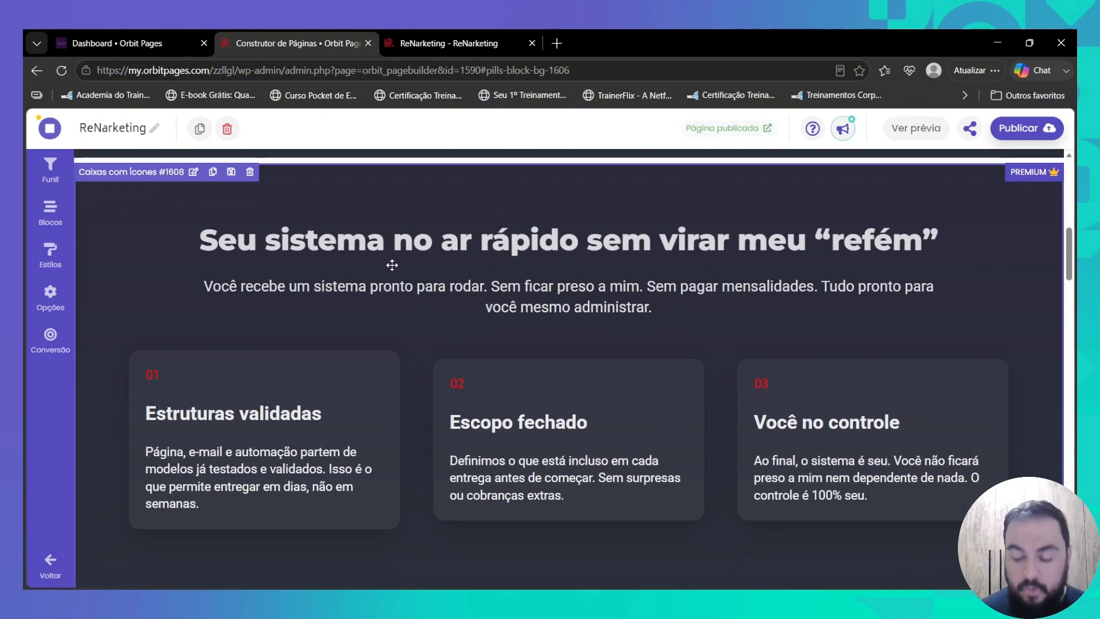
left_click(470, 232)
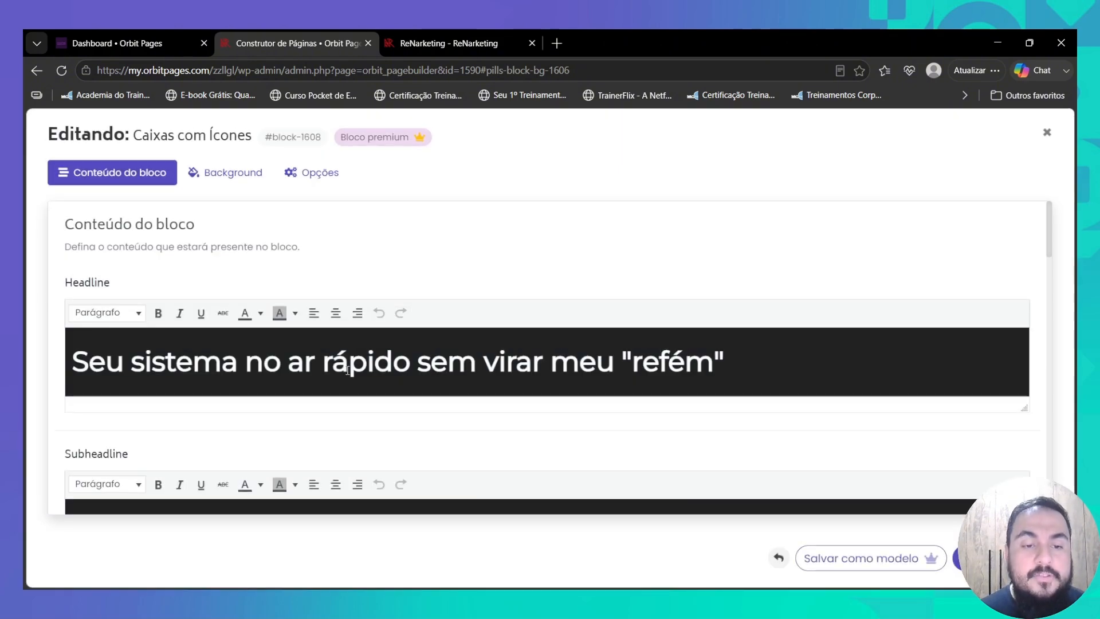
scroll(347, 369, "down", 5)
triple_click(366, 255)
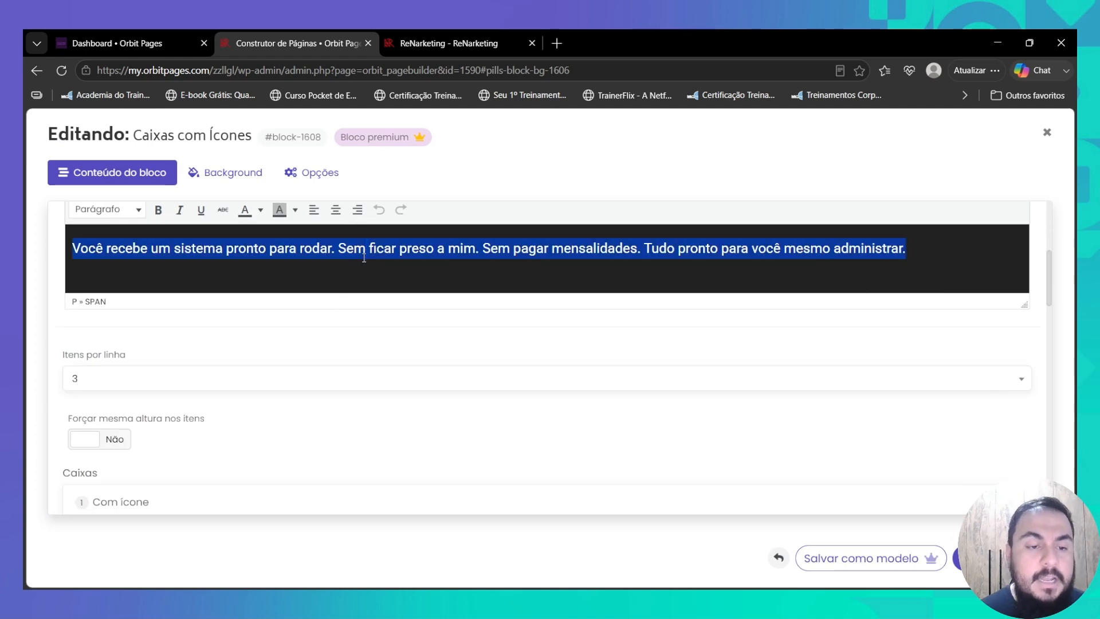
scroll(236, 327, "down", 3)
- Show the first box's Estruturas validadas text in visual mode on a dark background and review its icon settings
left_click(955, 409)
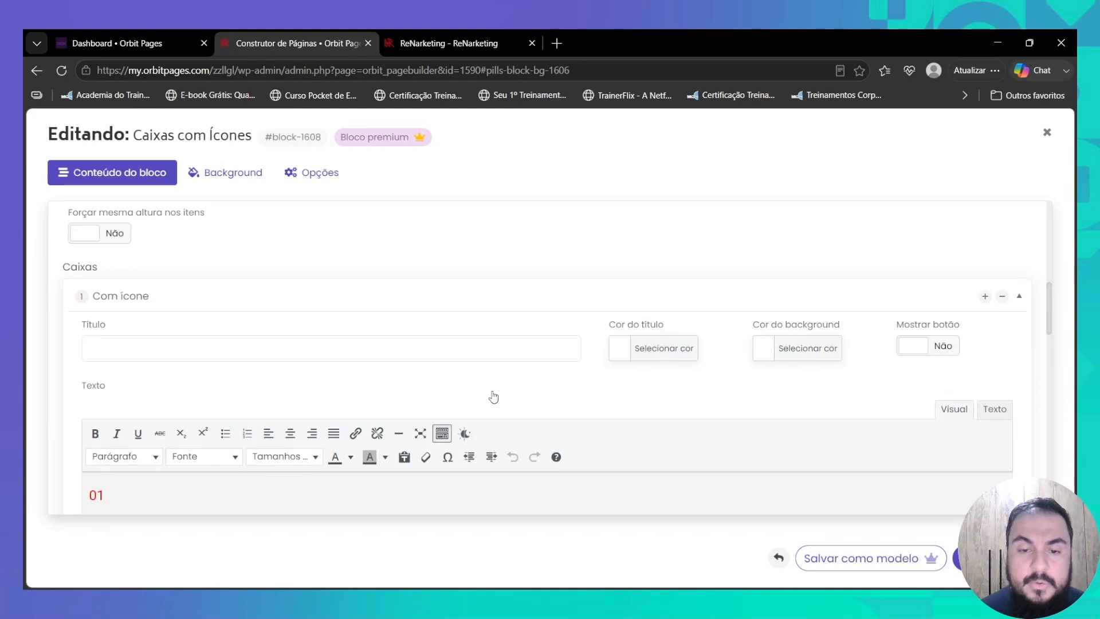
scroll(449, 381, "down", 3)
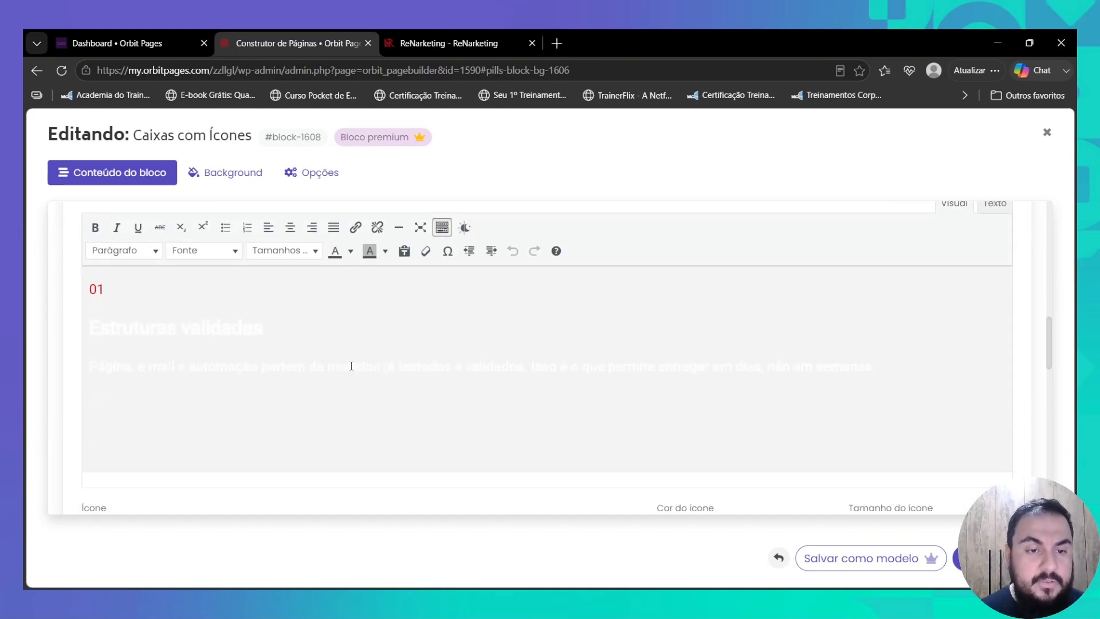
scroll(351, 366, "down", 3)
scroll(940, 422, "down", 2)
scroll(893, 379, "up", 2)
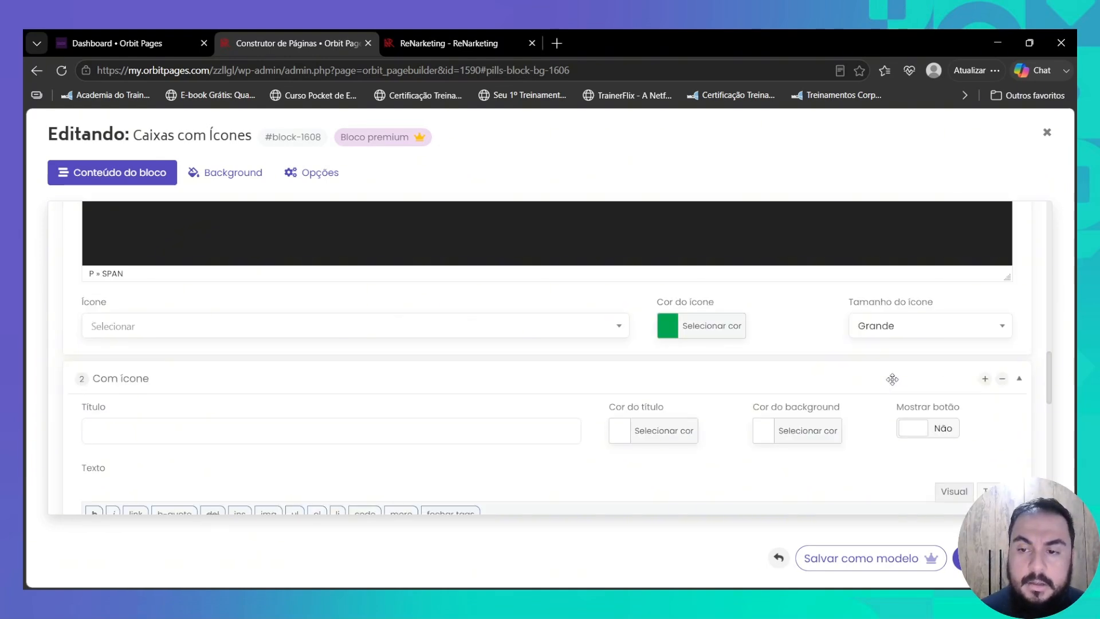
- Show the texts of the second and third boxes in visual mode, and close the icon boxes block without changes
scroll(977, 429, "down", 2)
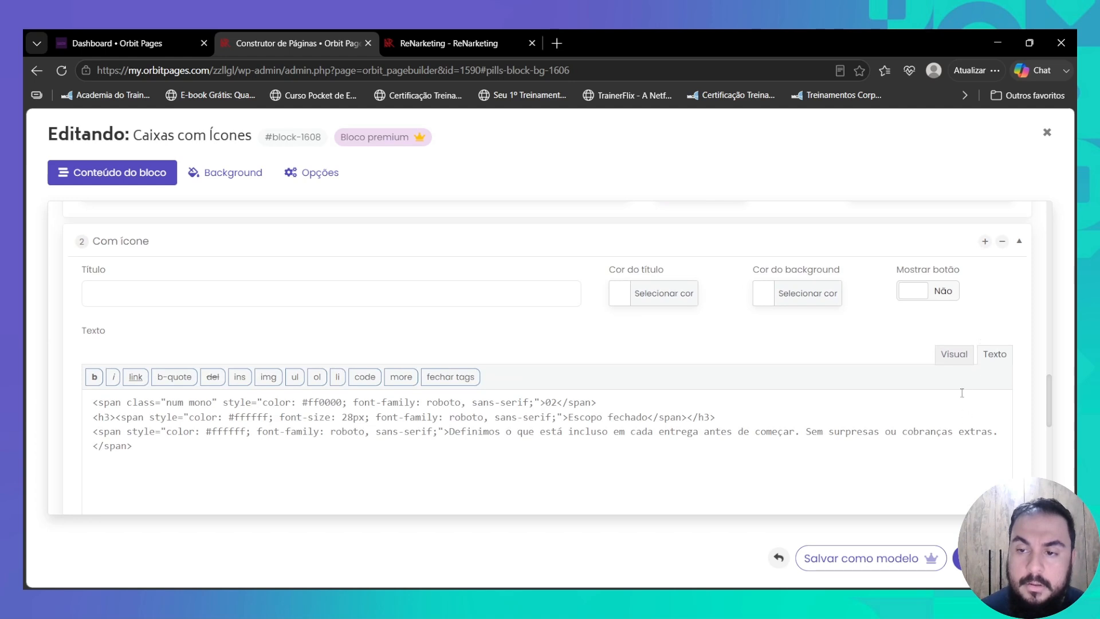
left_click(954, 354)
scroll(280, 360, "down", 2)
scroll(269, 363, "down", 5)
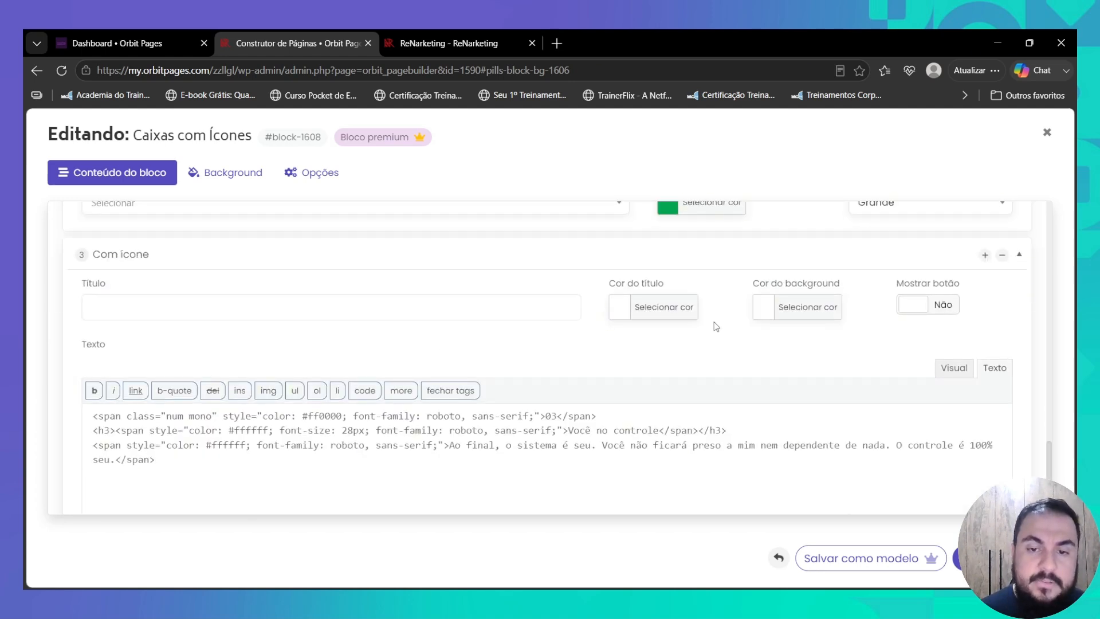
left_click(955, 299)
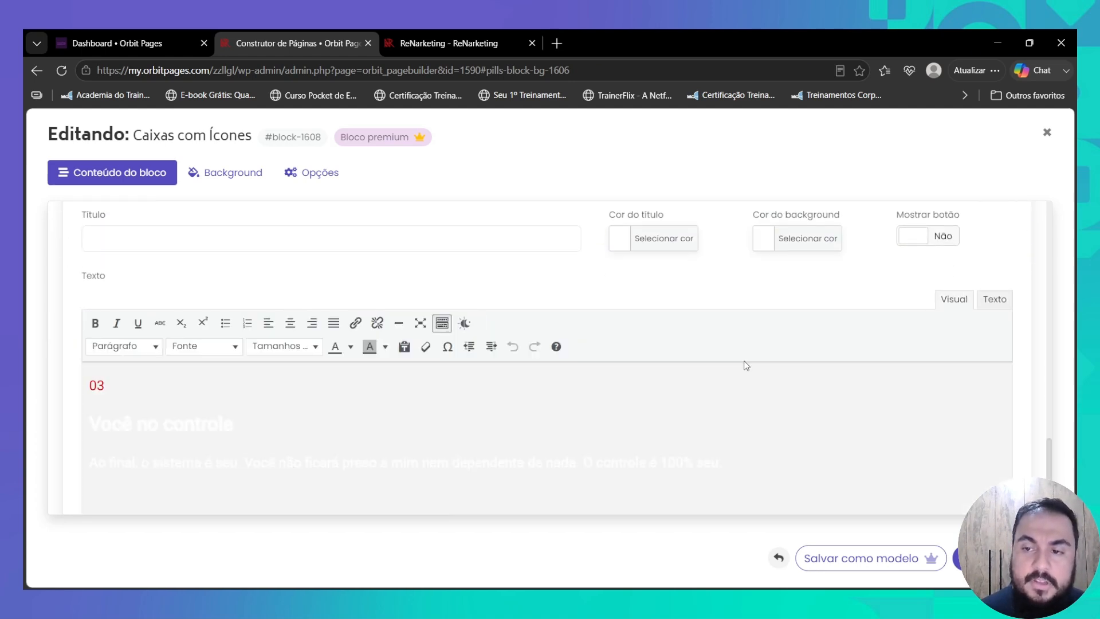
left_click(1047, 132)
- Review the page layout from the hero button through the three boxes and white dividers to the numbered steps of Do diagnóstico ao sistema no ar
scroll(498, 287, "down", 3)
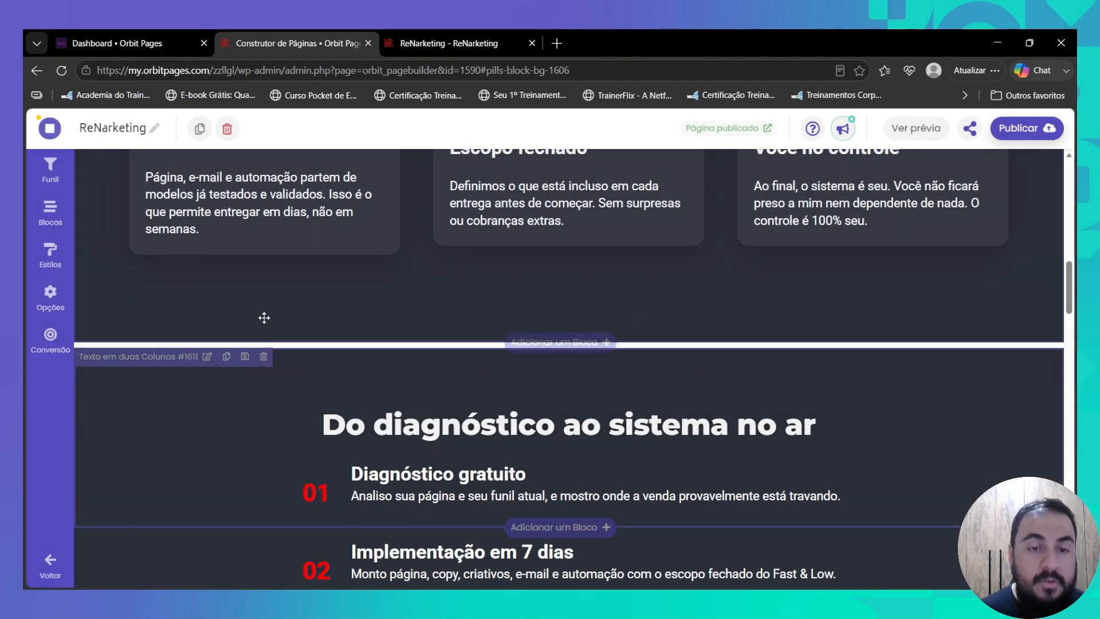
scroll(263, 317, "up", 10)
scroll(255, 351, "down", 3)
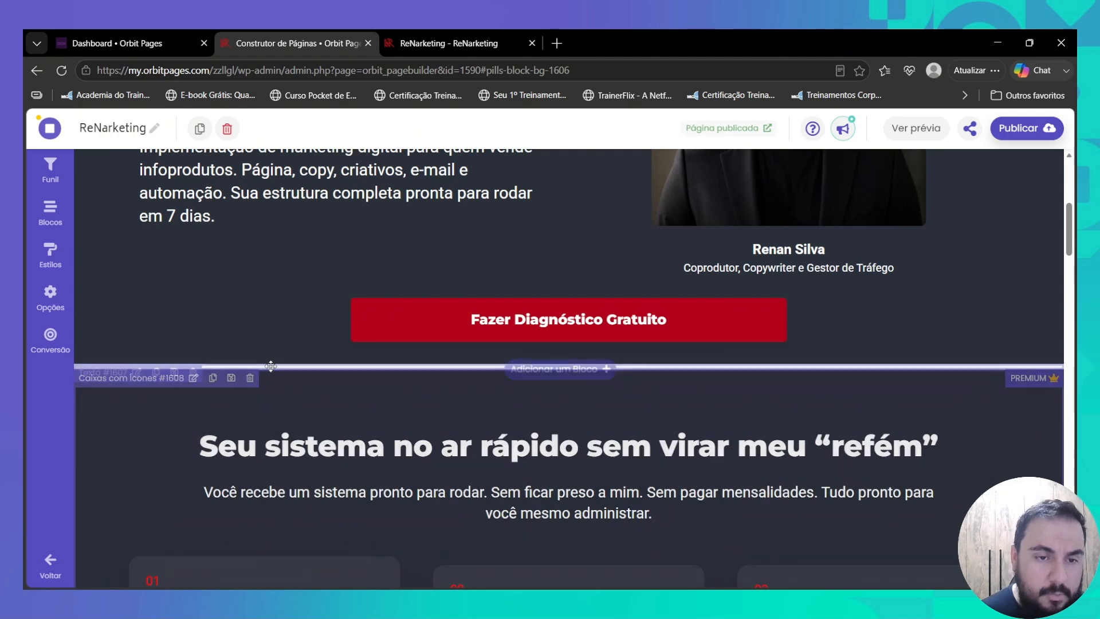
scroll(275, 372, "down", 8)
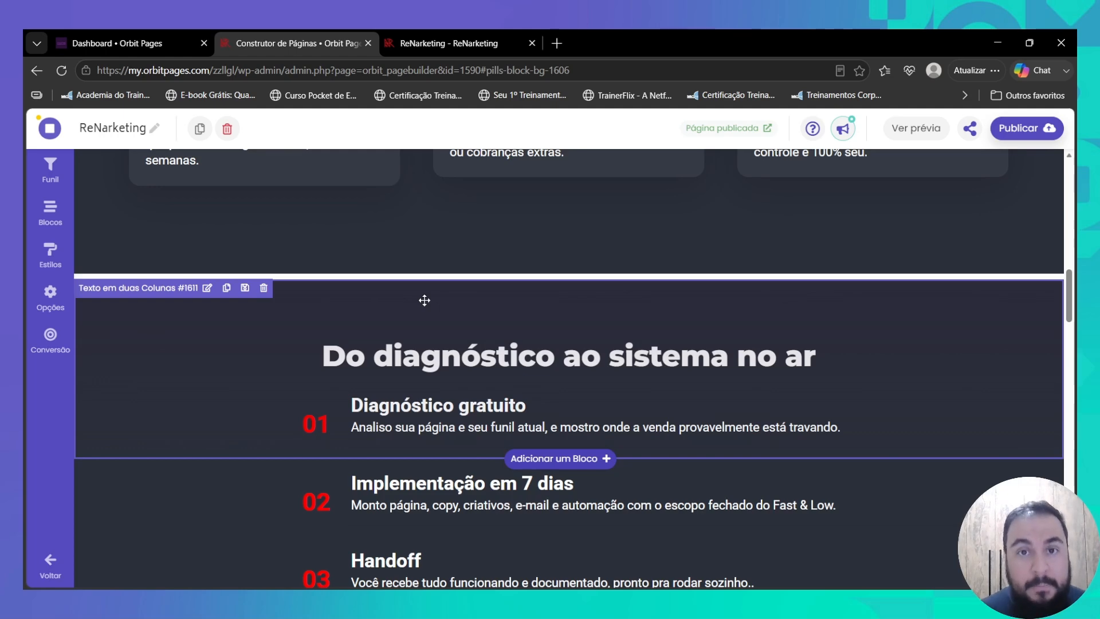
scroll(474, 317, "up", 5)
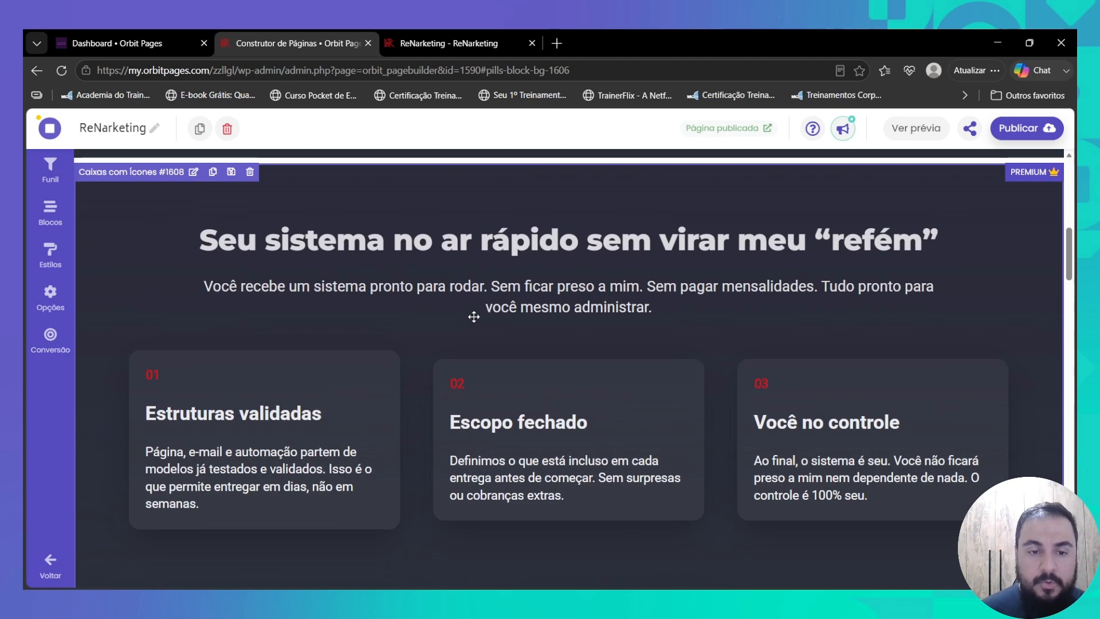
scroll(473, 317, "down", 6)
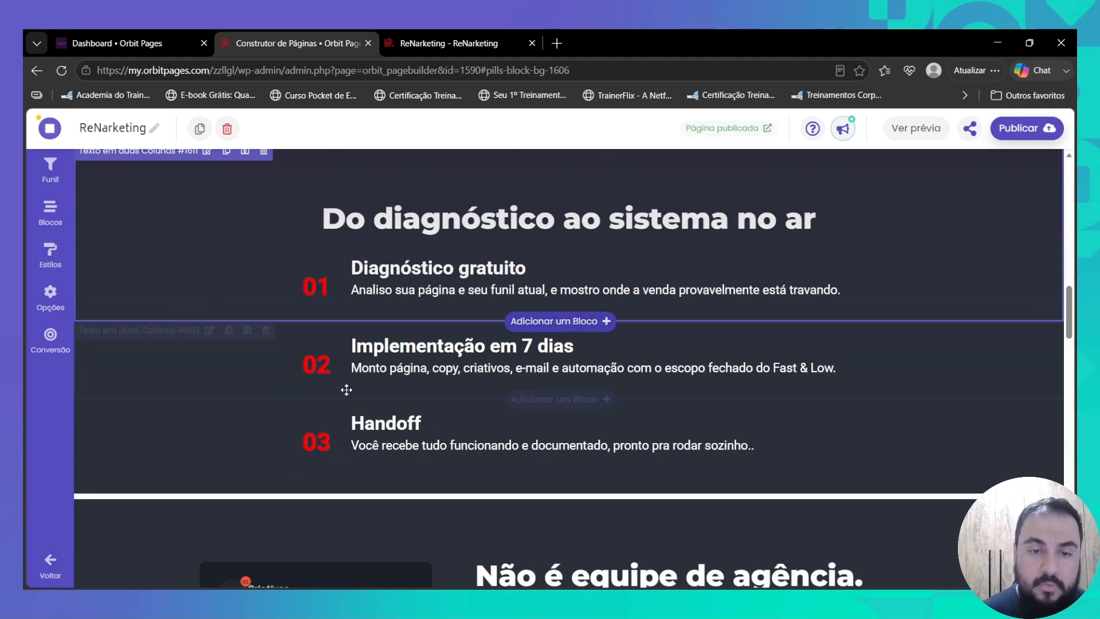
scroll(386, 467, "up", 5)
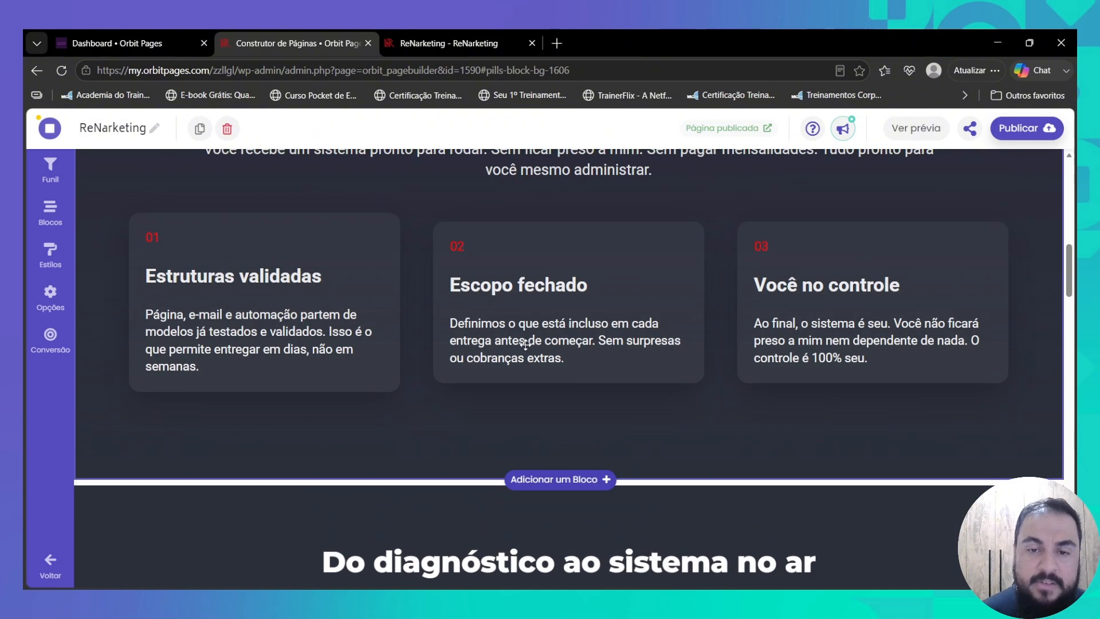
scroll(515, 344, "up", 1)
scroll(573, 349, "down", 1)
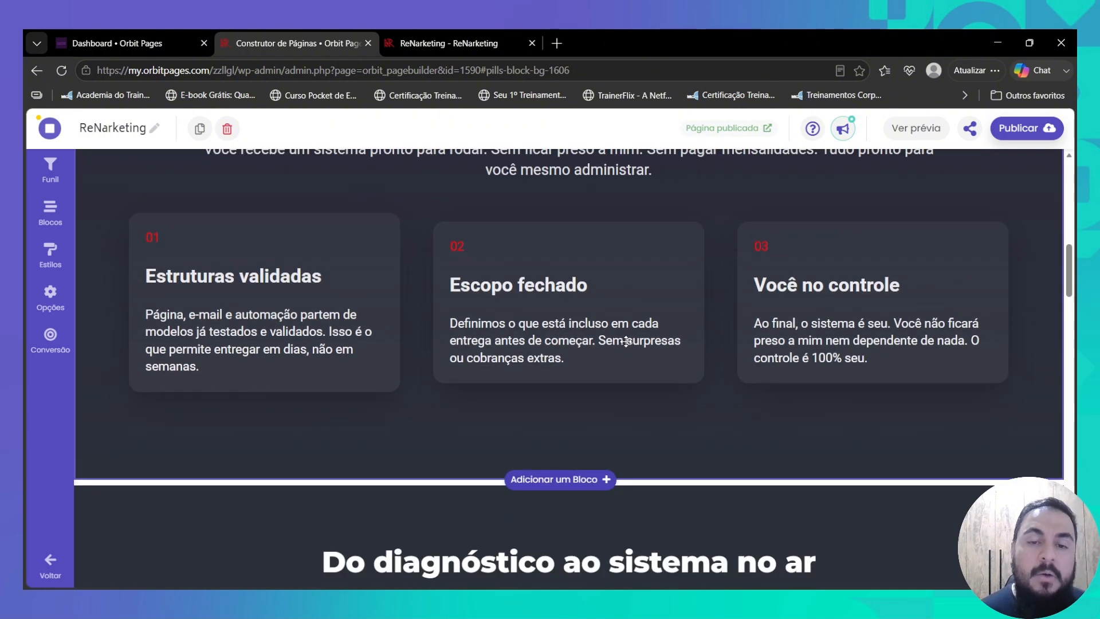
scroll(456, 290, "down", 3)
scroll(350, 279, "up", 2)
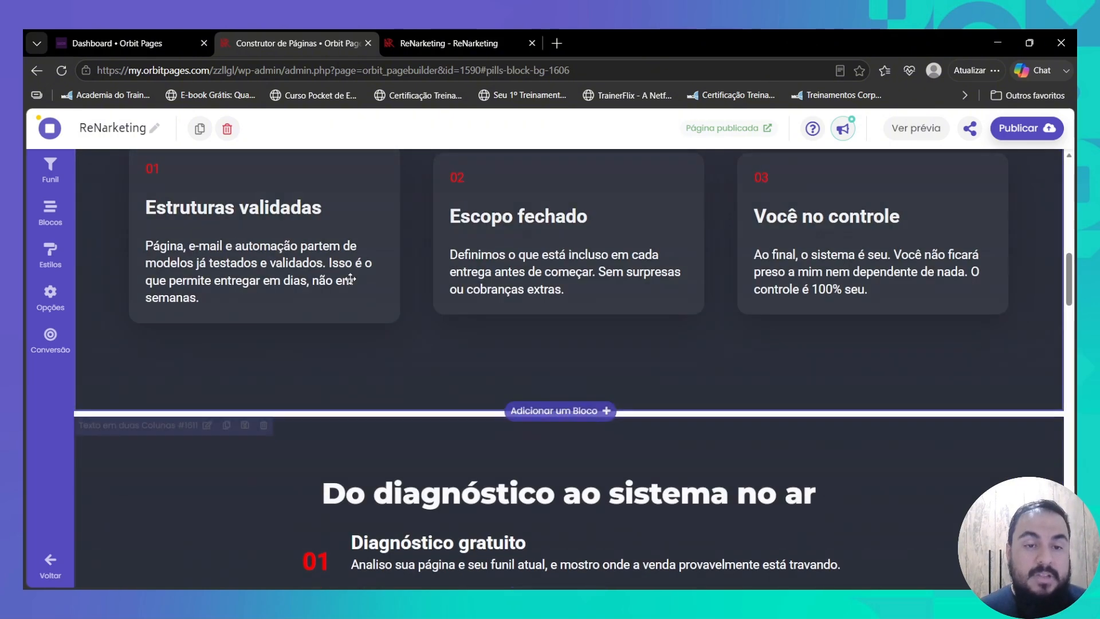
scroll(350, 279, "up", 2)
scroll(498, 380, "down", 4)
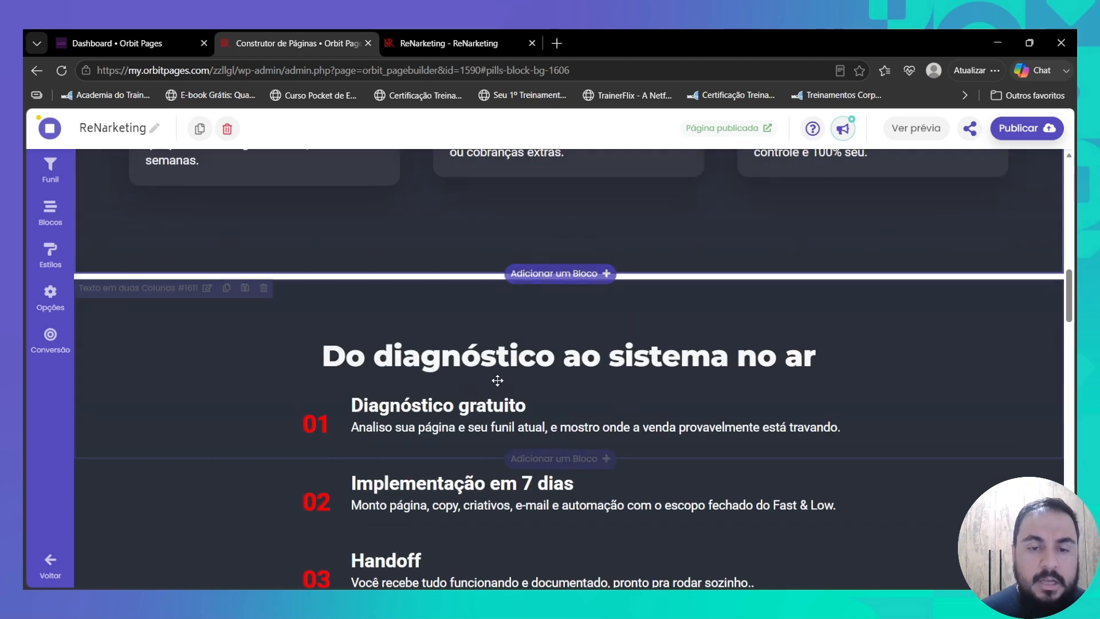
scroll(511, 370, "down", 1)
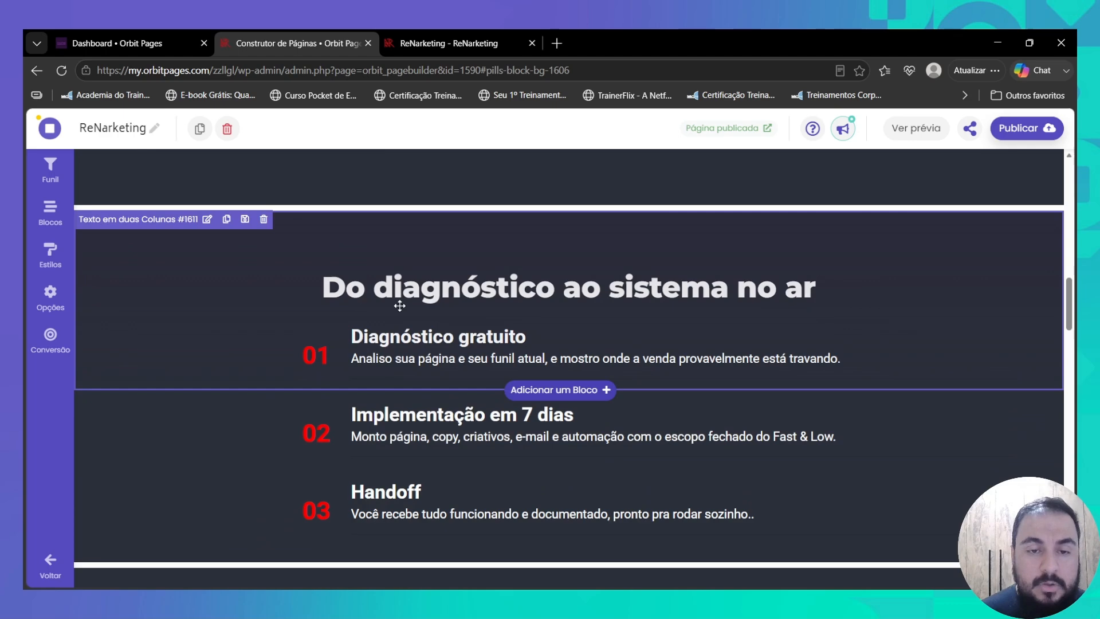
- Open the two-column text block headed Do diagnóstico ao sistema no ar and select its headline text
left_click(394, 311)
double_click(253, 355)
triple_click(253, 355)
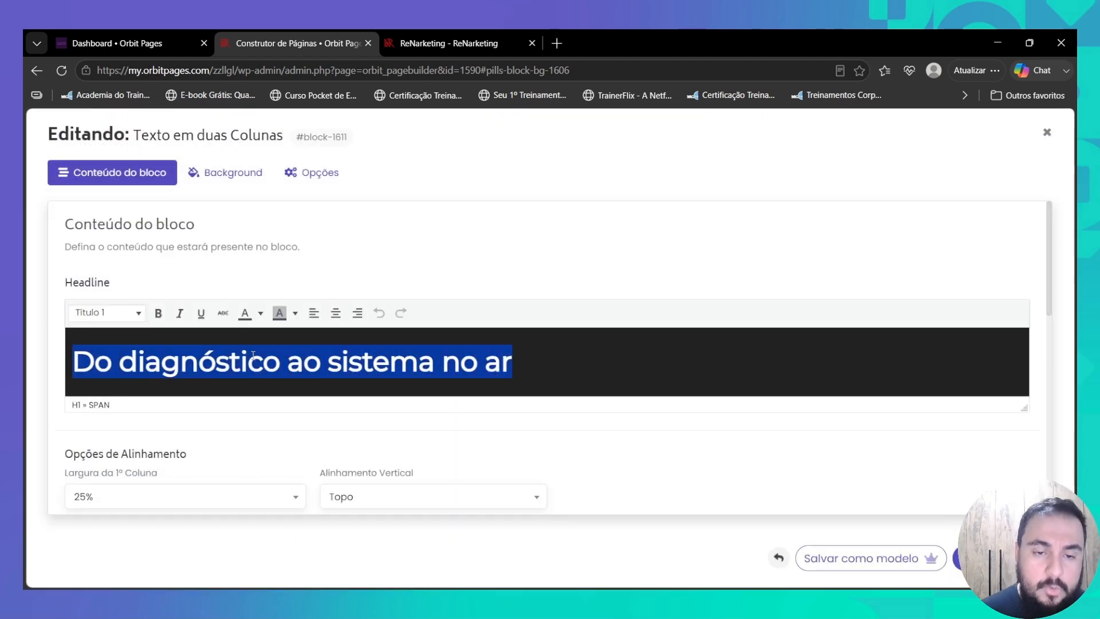
- Show the first column's 01 number text in visual mode and review its formatting
scroll(253, 355, "down", 6)
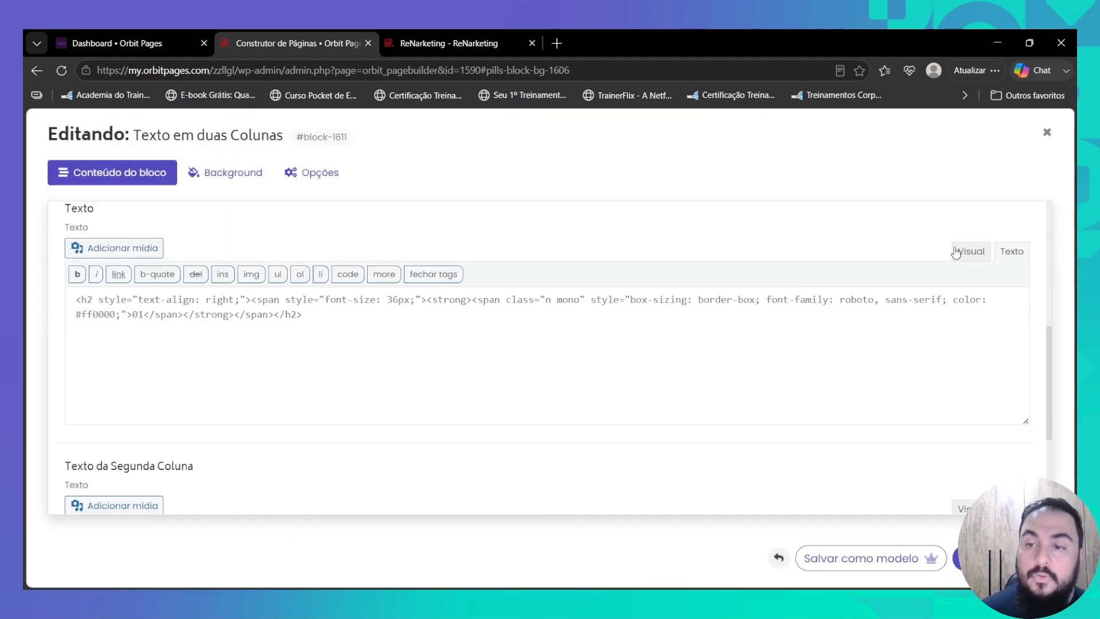
left_click(973, 253)
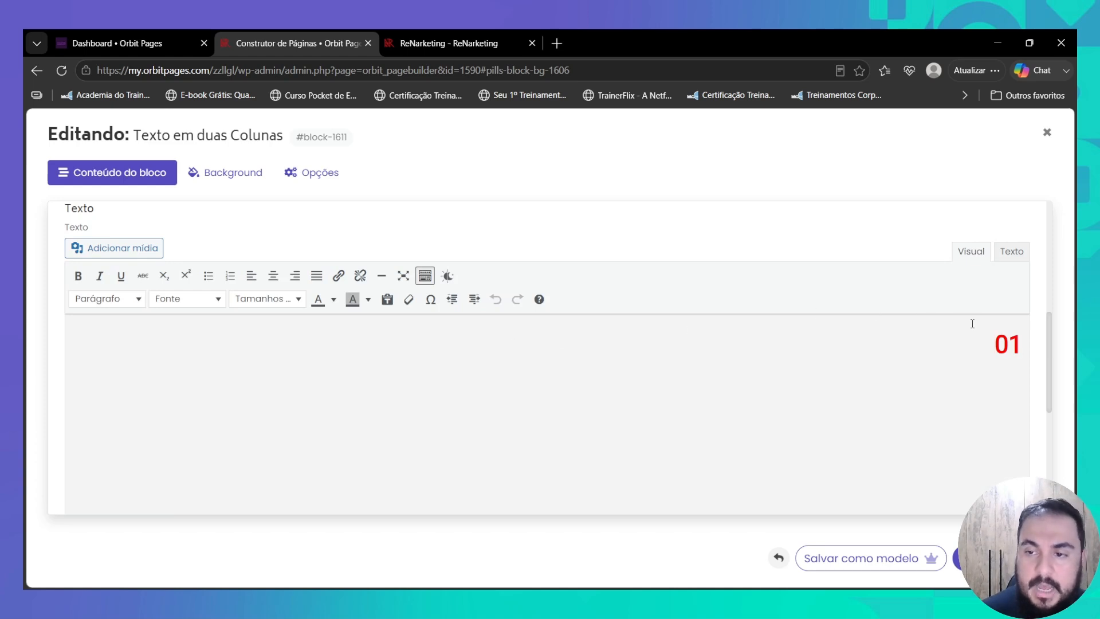
scroll(812, 334, "up", 1)
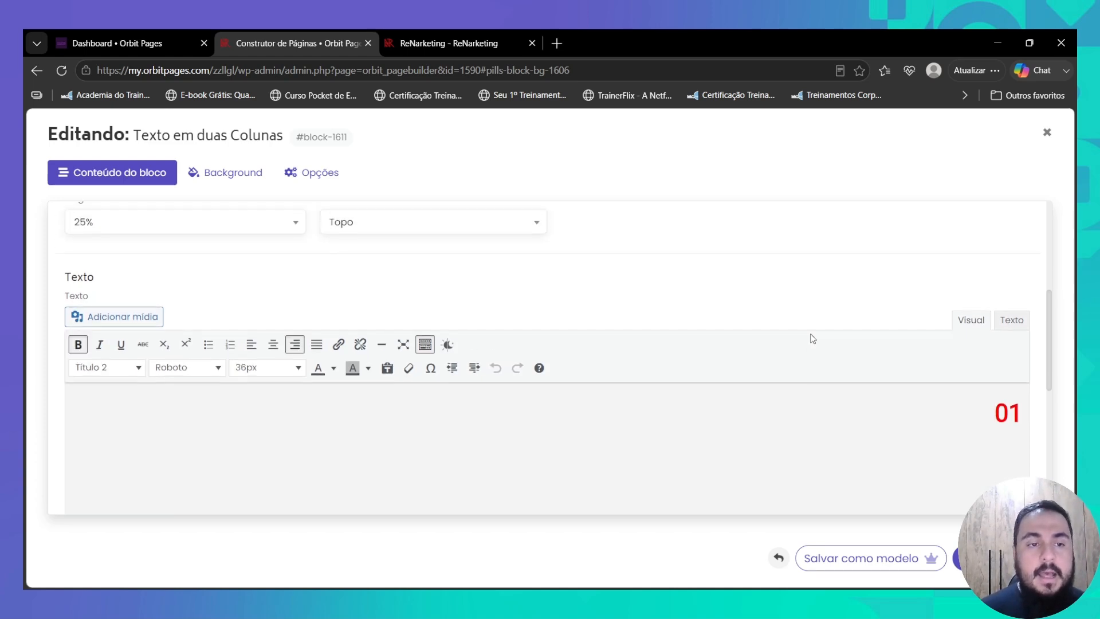
scroll(499, 290, "down", 5)
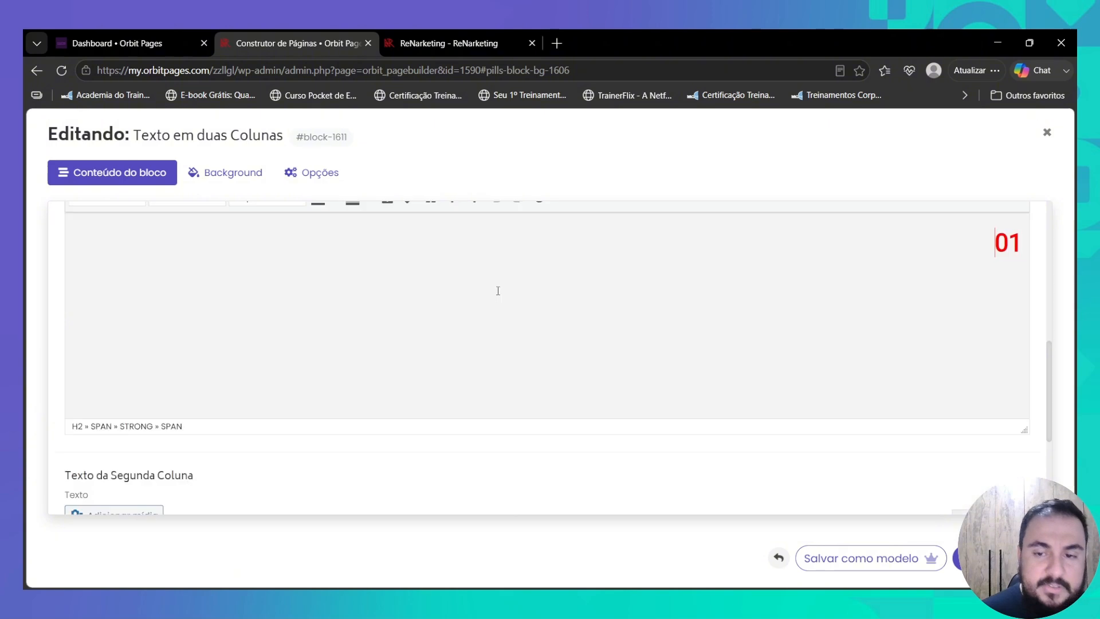
left_click(971, 345)
- Review the second column's Diagnóstico gratuito text and close the two-column block without changes
scroll(211, 355, "down", 3)
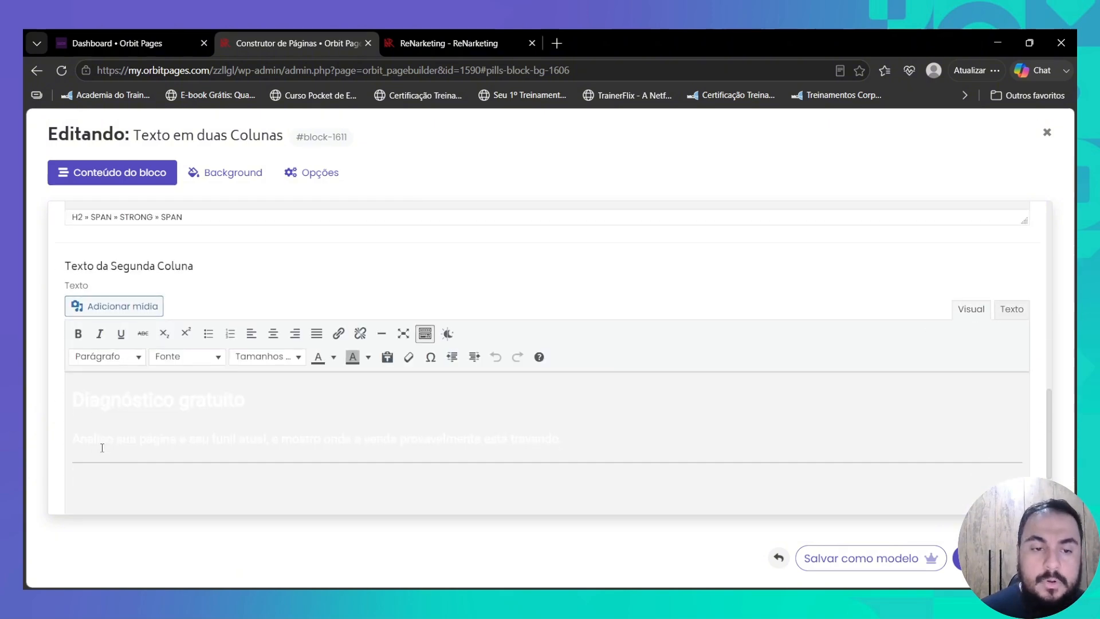
scroll(211, 337, "up", 1)
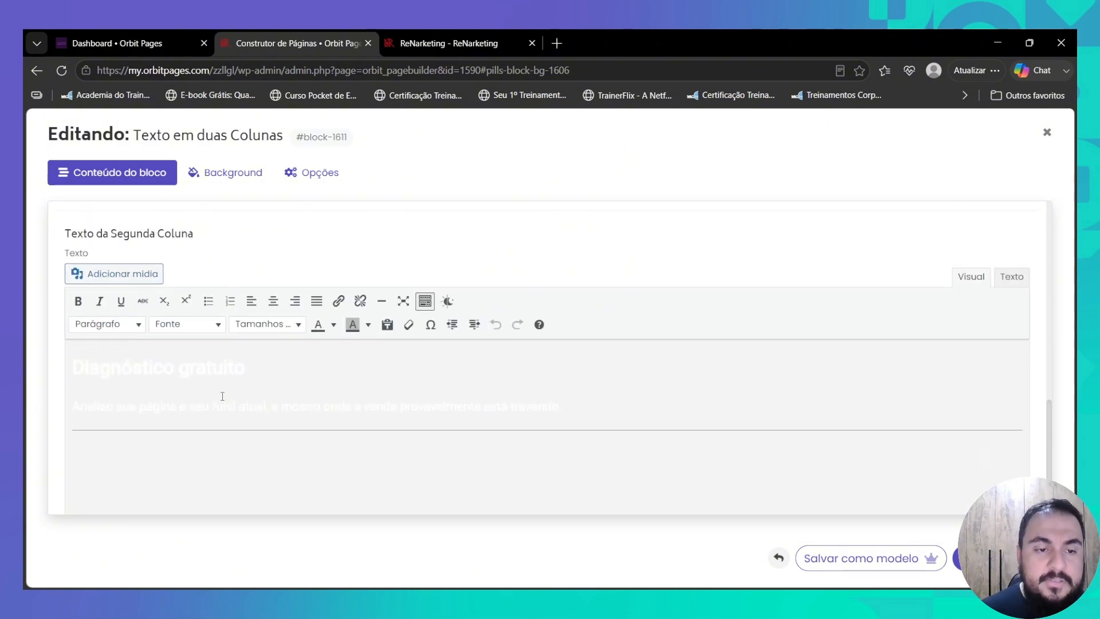
left_click(1047, 132)
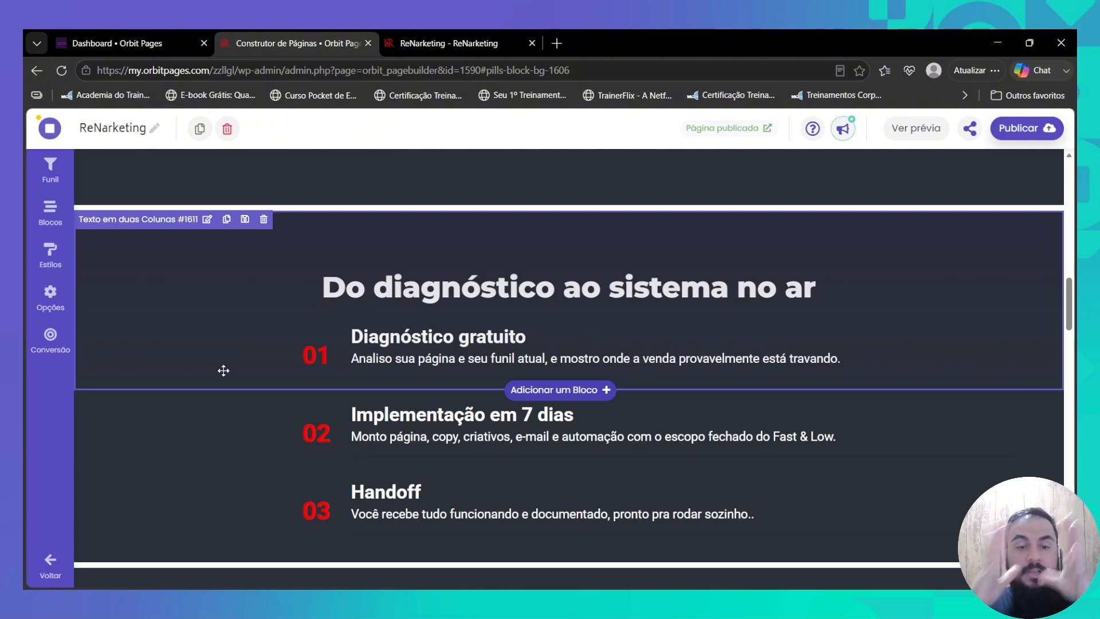
- Review the three numbered steps blocks and the text-with-image block headed Não é equipe de agência. Sou eu
scroll(347, 334, "down", 2)
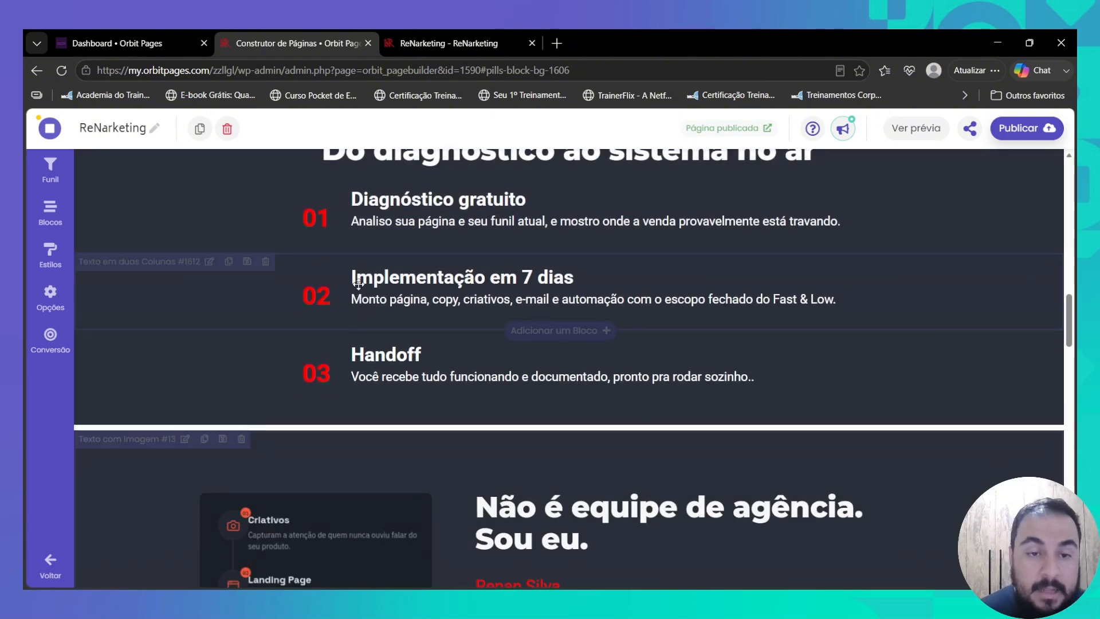
scroll(268, 285, "up", 2)
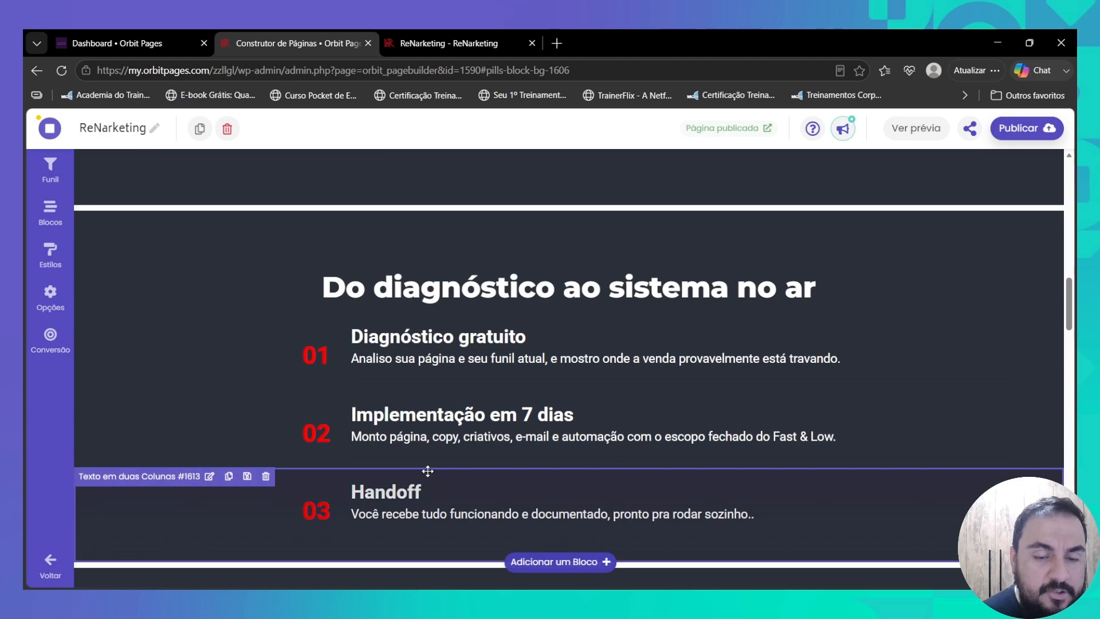
scroll(431, 426, "down", 2)
scroll(432, 426, "down", 4)
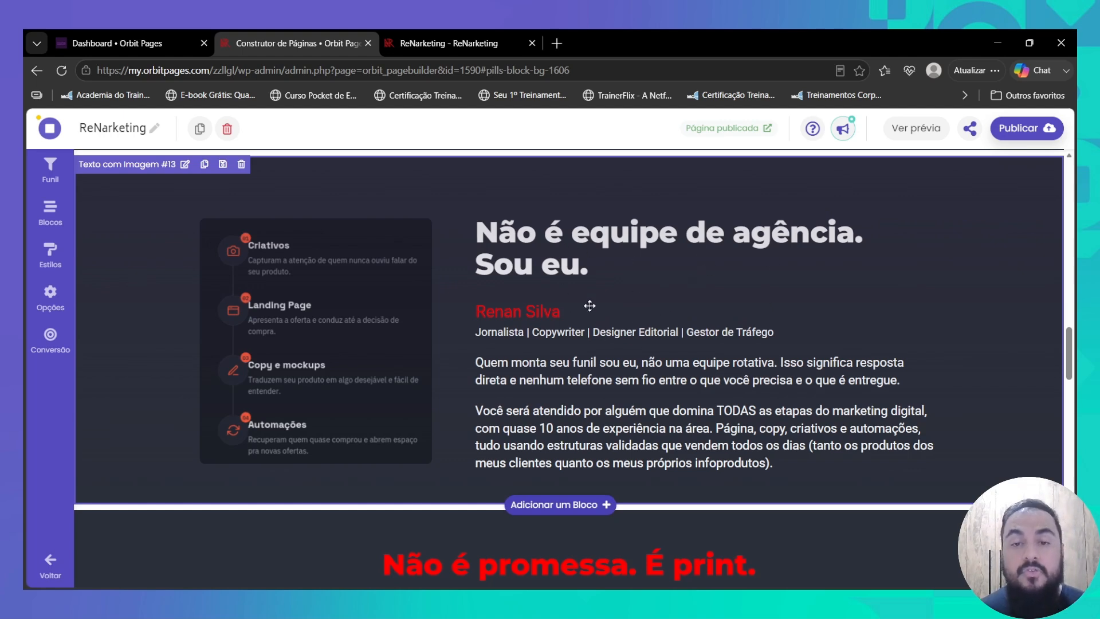
scroll(315, 324, "up", 1)
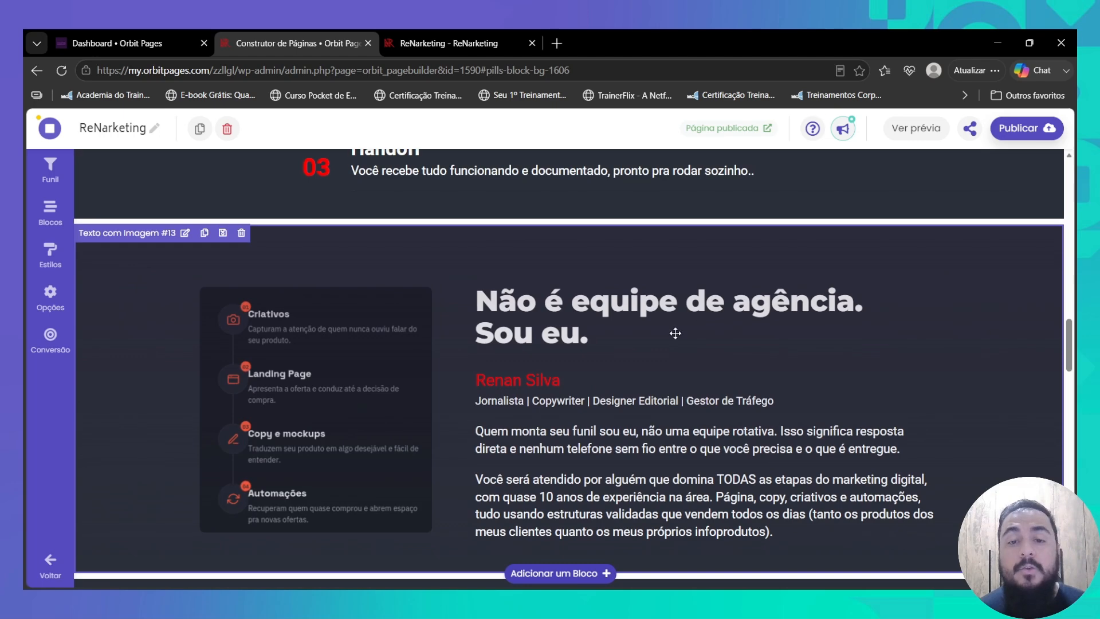
- Examine the Não é promessa. É print. results blocks, comparing the screenshots and captions for Escrita Criativa and Educação Corporativa
scroll(609, 357, "down", 5)
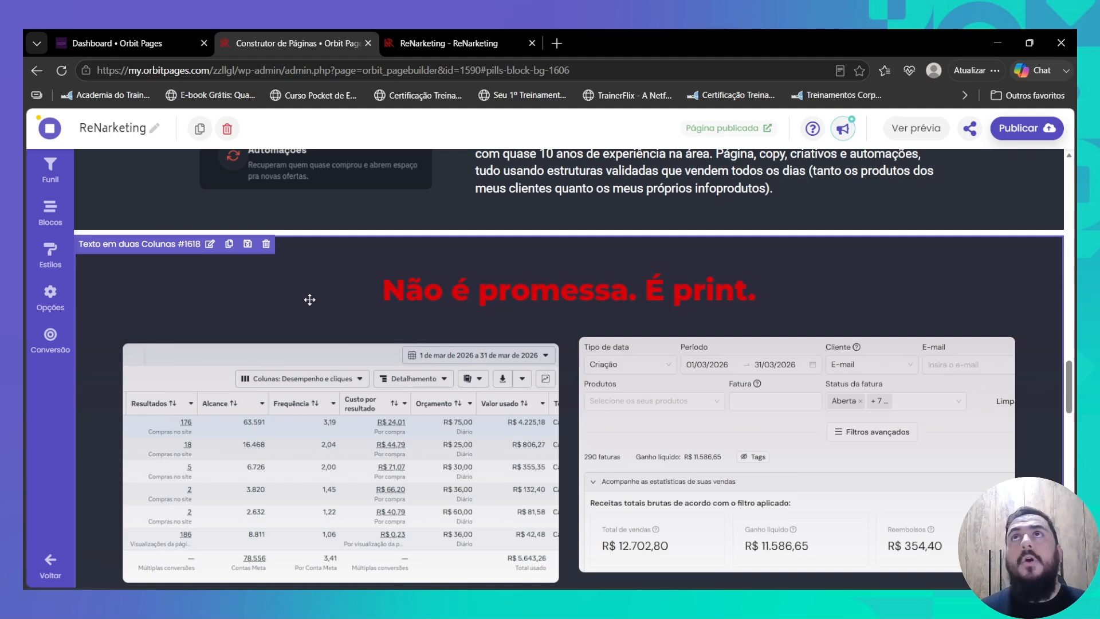
scroll(310, 300, "down", 4)
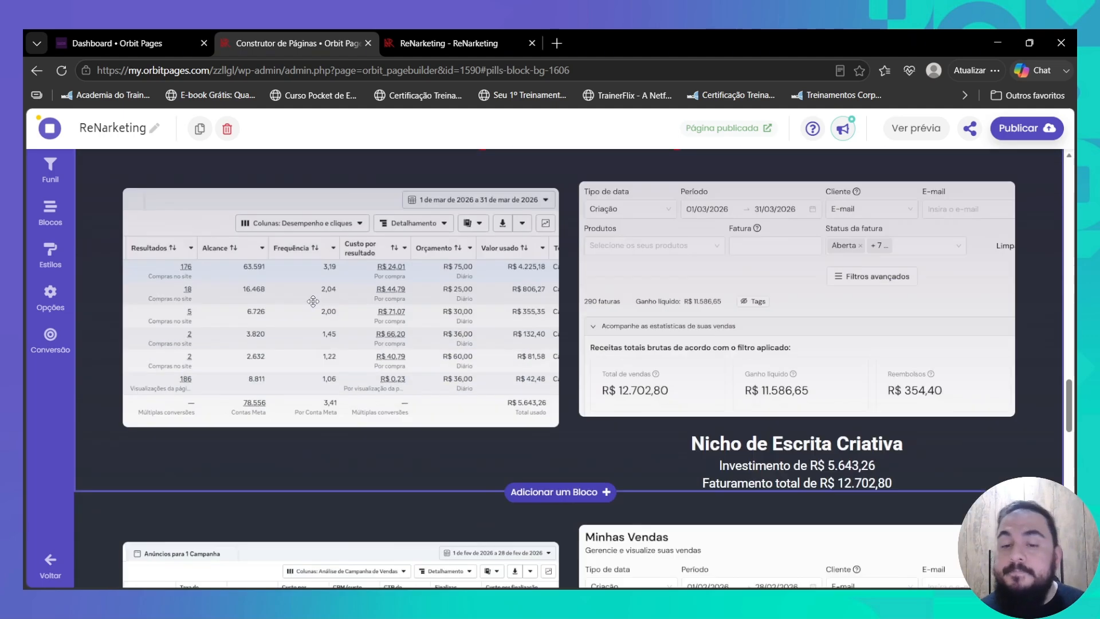
scroll(241, 294, "up", 4)
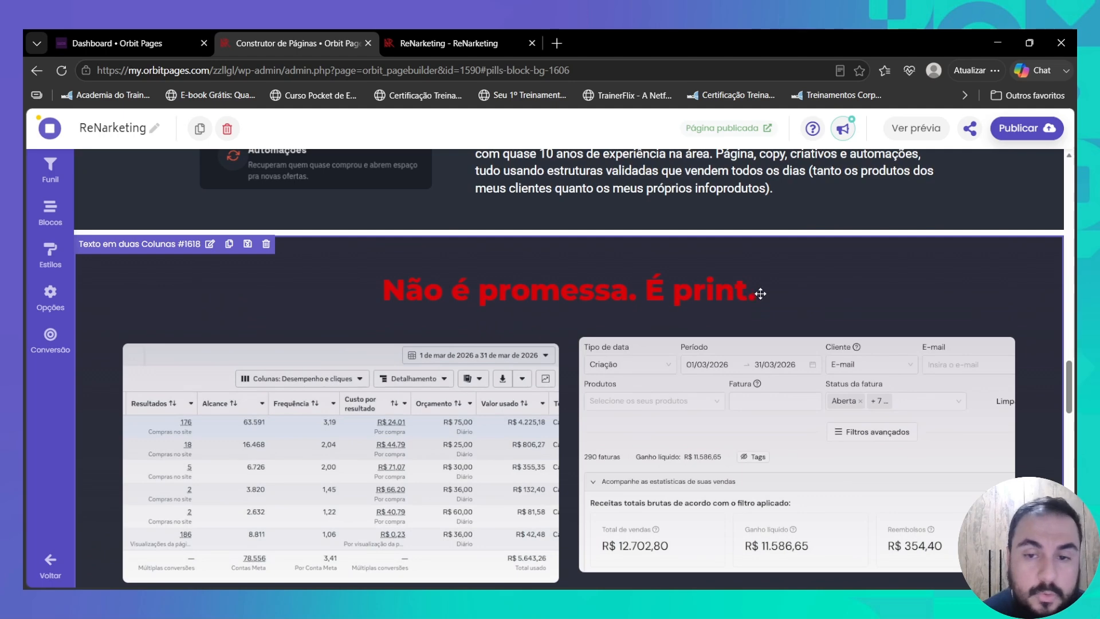
scroll(750, 315, "down", 3)
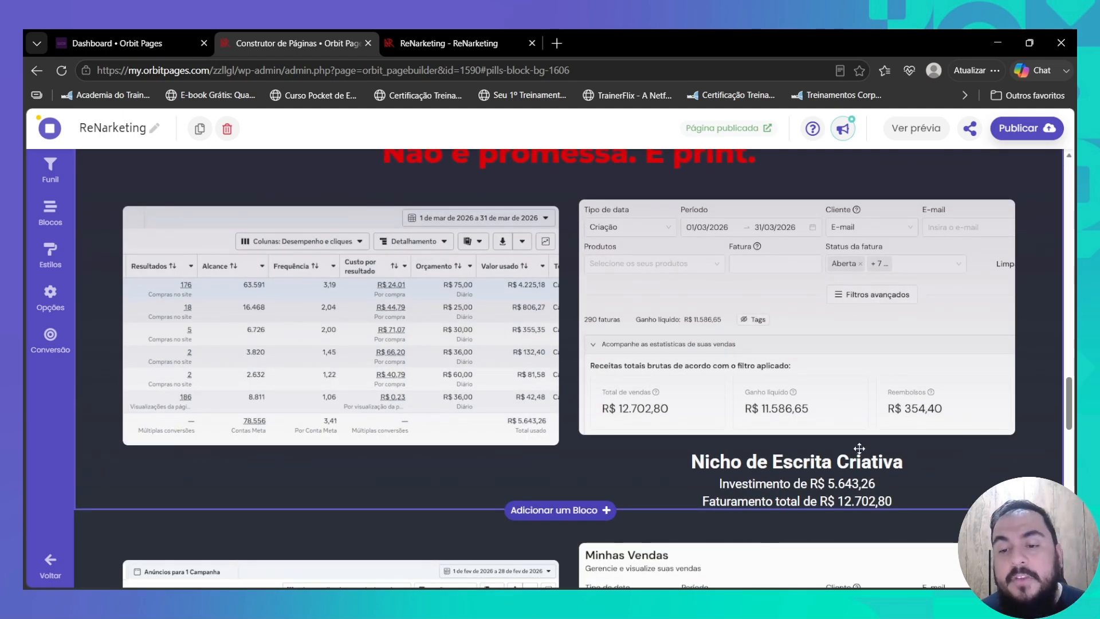
scroll(831, 449, "down", 6)
scroll(429, 395, "up", 6)
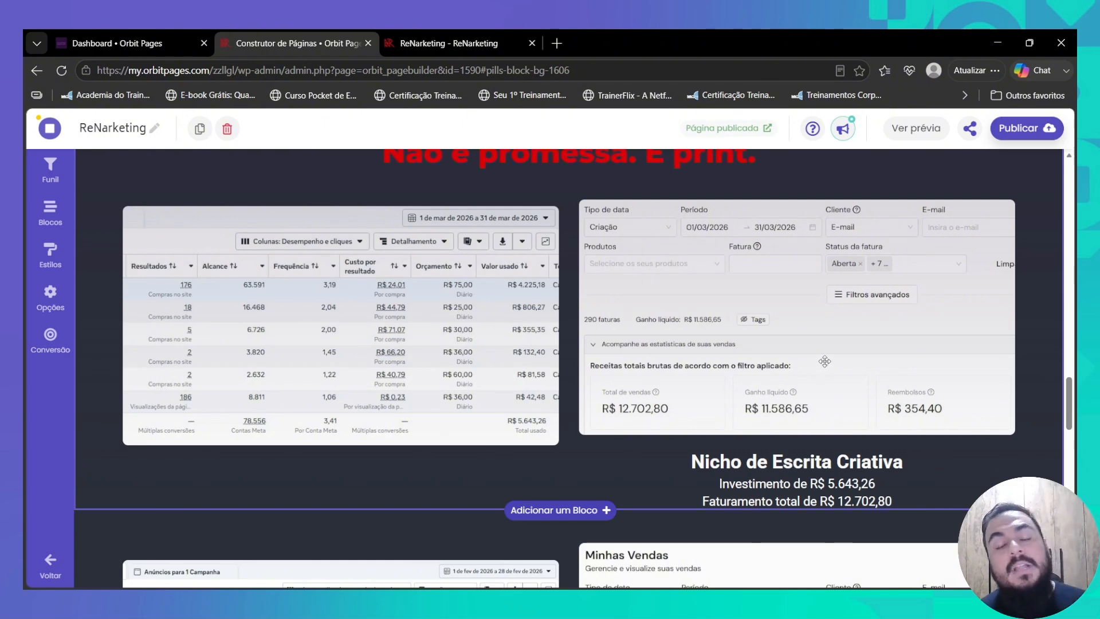
scroll(815, 339, "down", 2)
scroll(810, 319, "down", 3)
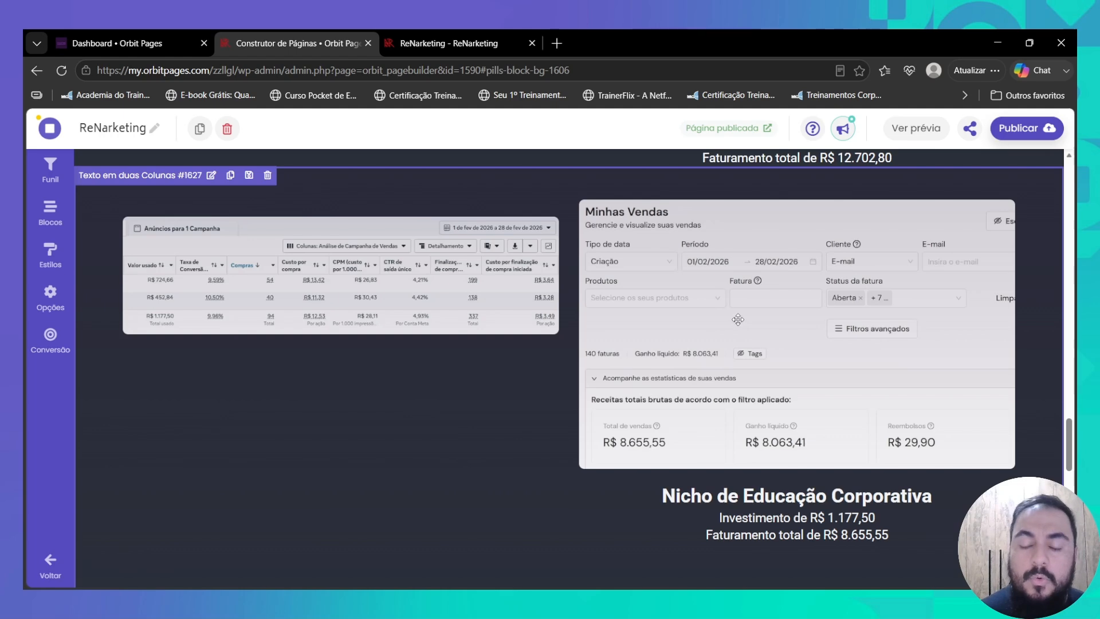
- Compare the Bora colocar seu funil no ar? call-to-action button with the Fazer Diagnóstico Gratuito button in the hero section
scroll(721, 319, "down", 2)
scroll(721, 320, "down", 2)
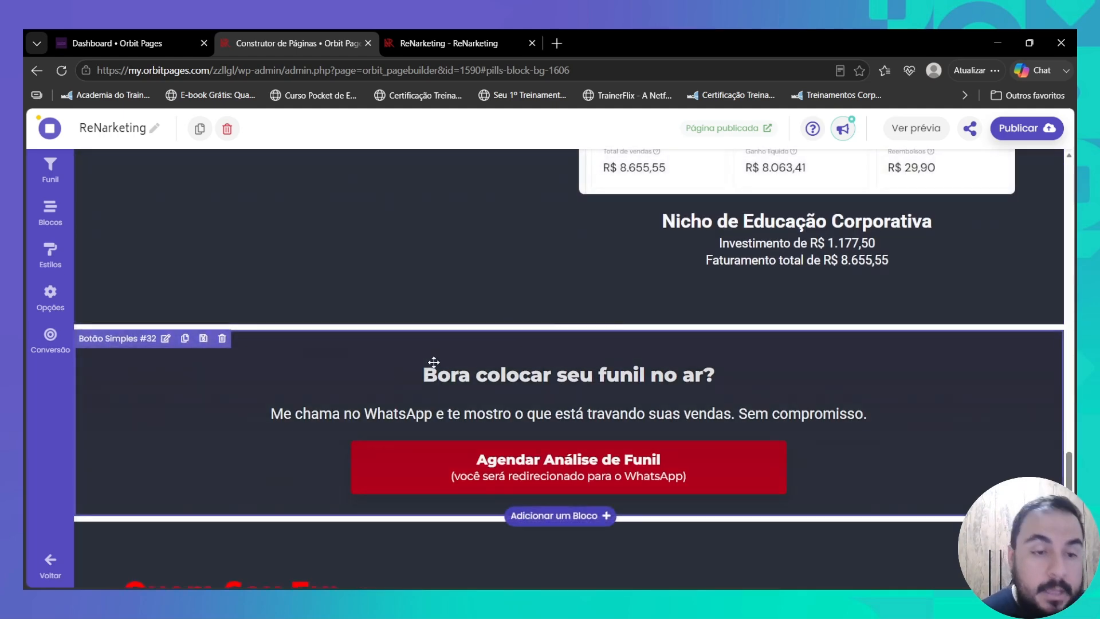
scroll(635, 394, "up", 20)
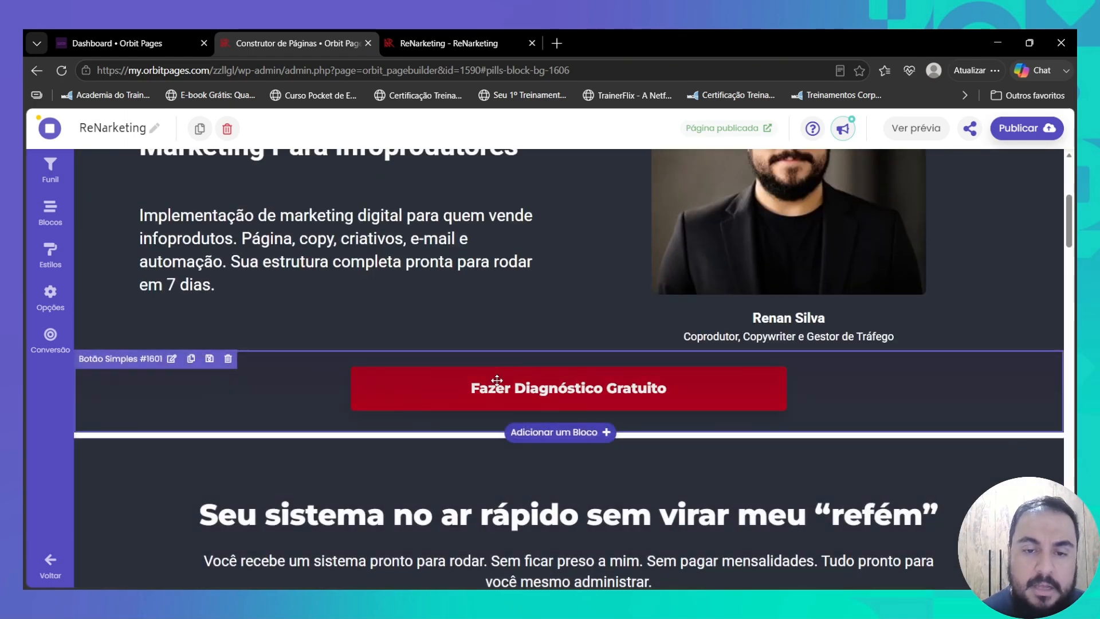
scroll(518, 384, "down", 10)
scroll(524, 389, "down", 15)
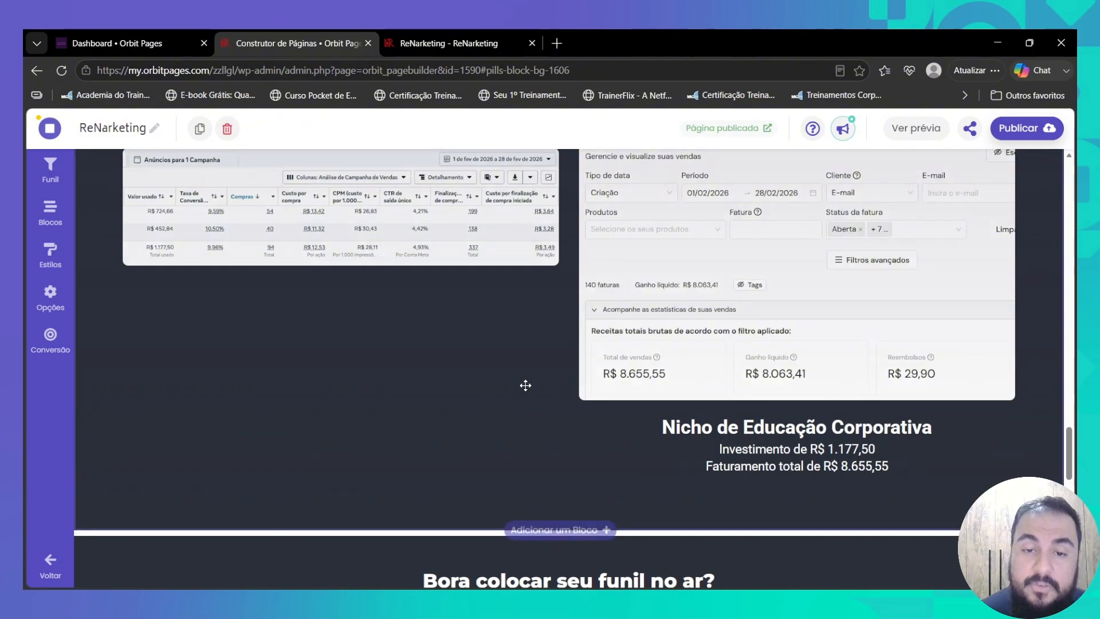
scroll(596, 346, "up", 5)
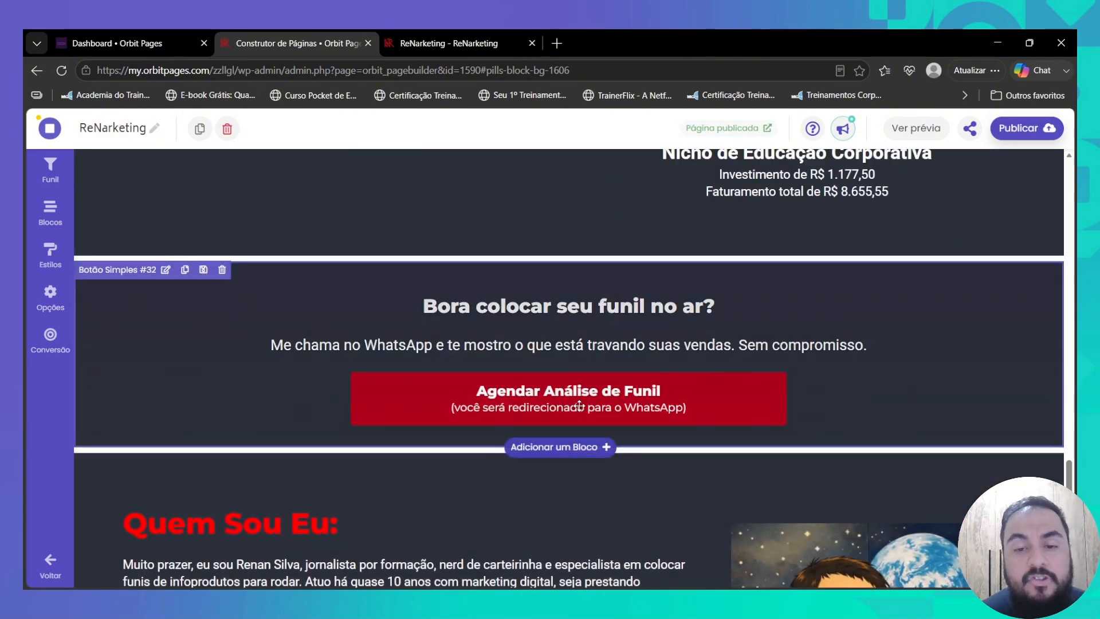
scroll(598, 372, "up", 15)
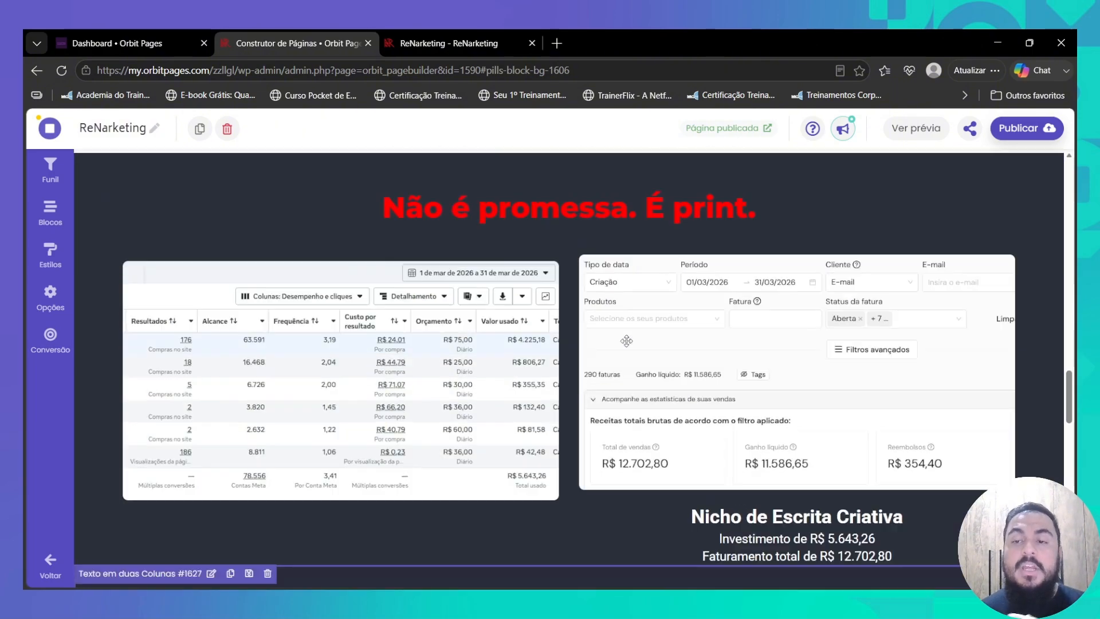
scroll(971, 196, "up", 5)
scroll(985, 283, "down", 10)
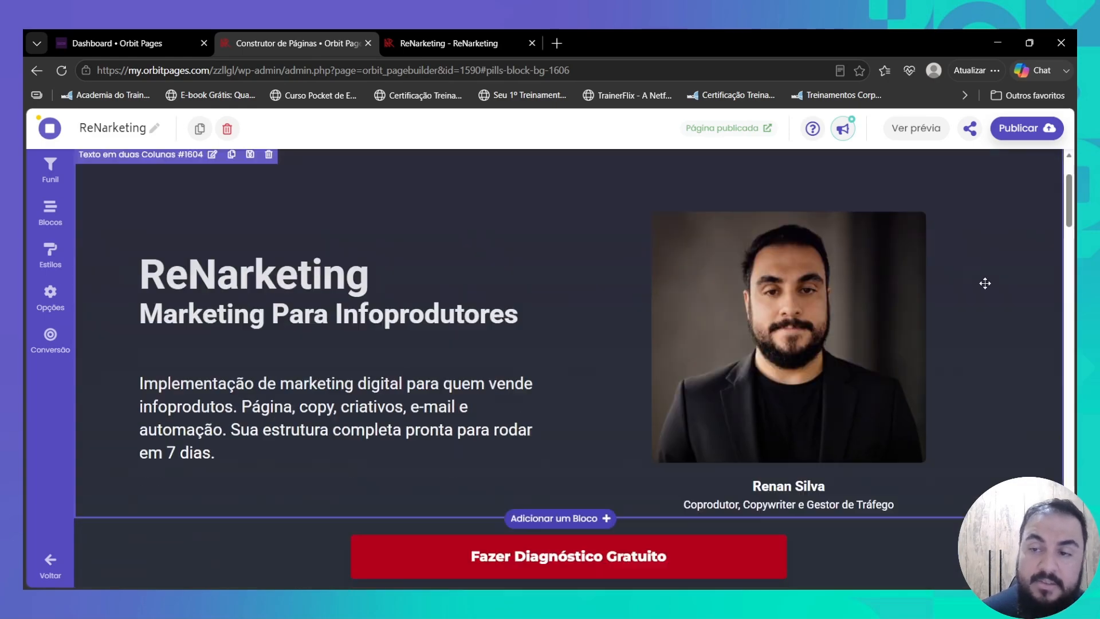
scroll(802, 315, "down", 10)
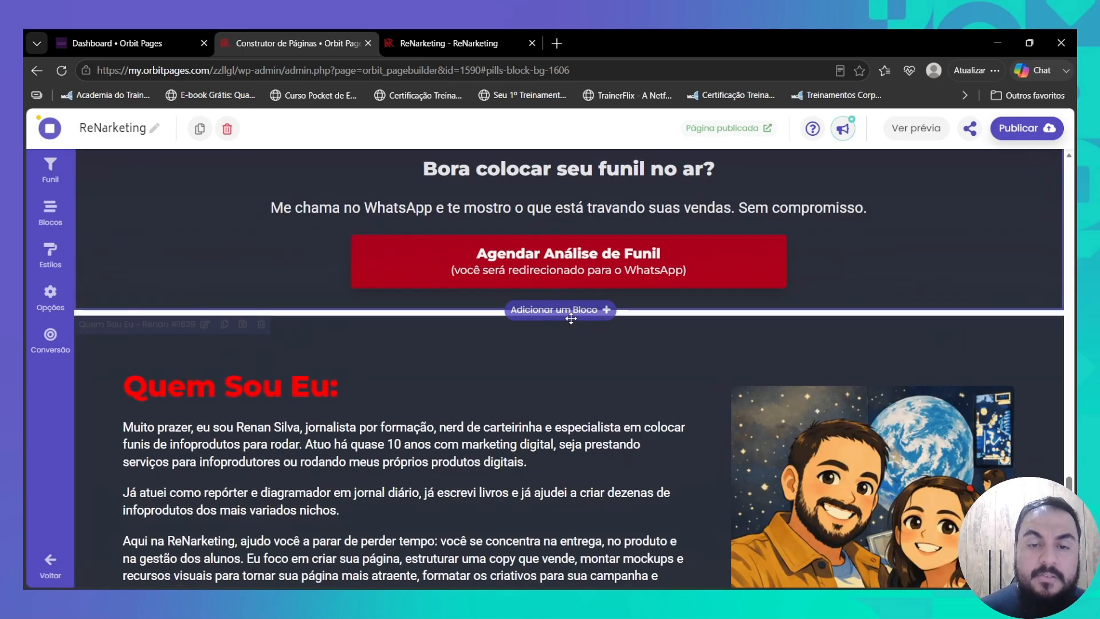
- Review the Agendar Análise de Funil button block, the Quem Sou Eu section and the footer with its policy and terms links
scroll(582, 388, "up", 3)
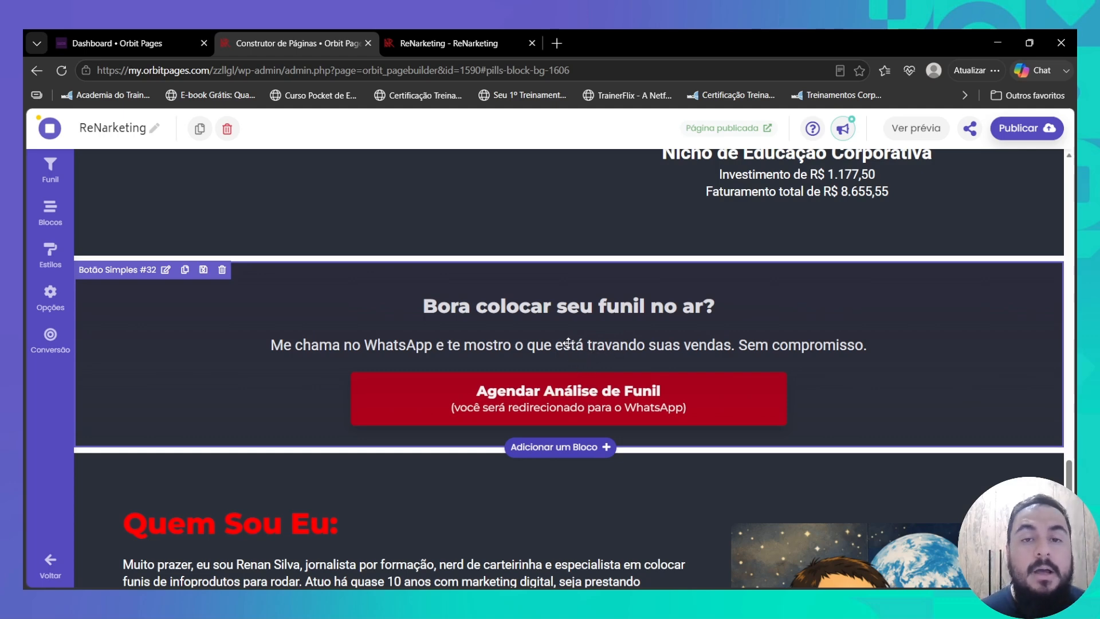
scroll(568, 343, "down", 5)
scroll(568, 343, "up", 5)
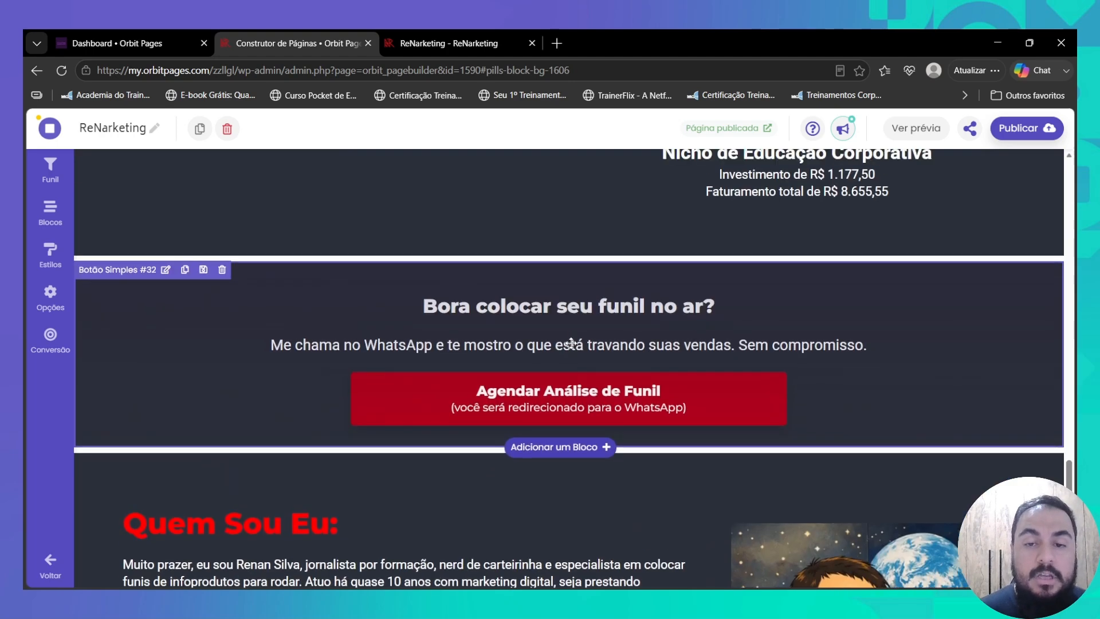
scroll(578, 342, "down", 3)
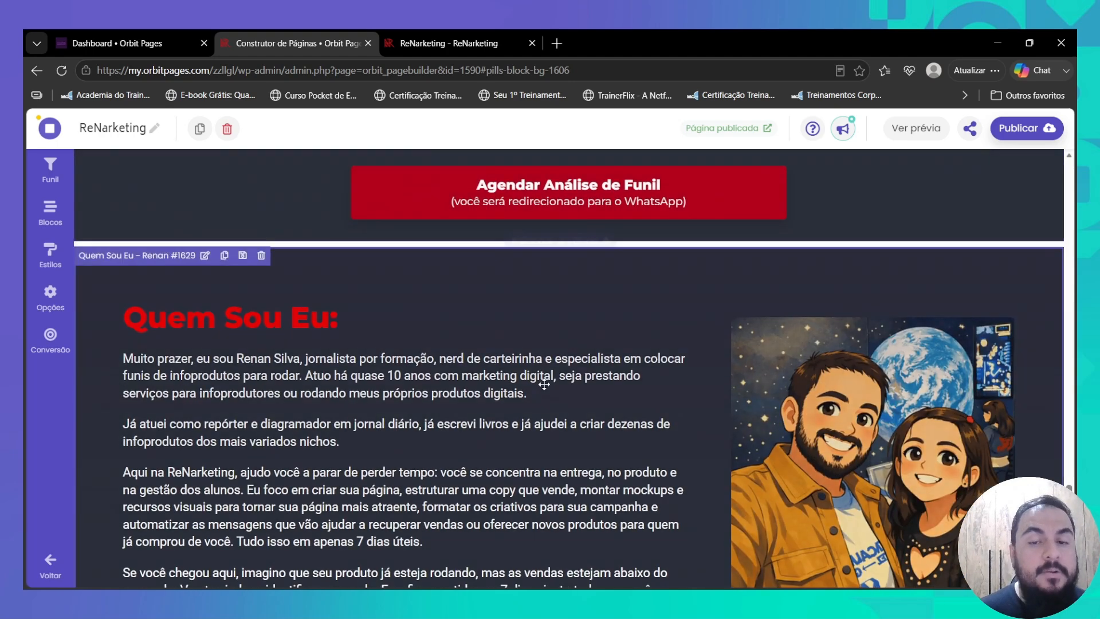
scroll(436, 372, "down", 2)
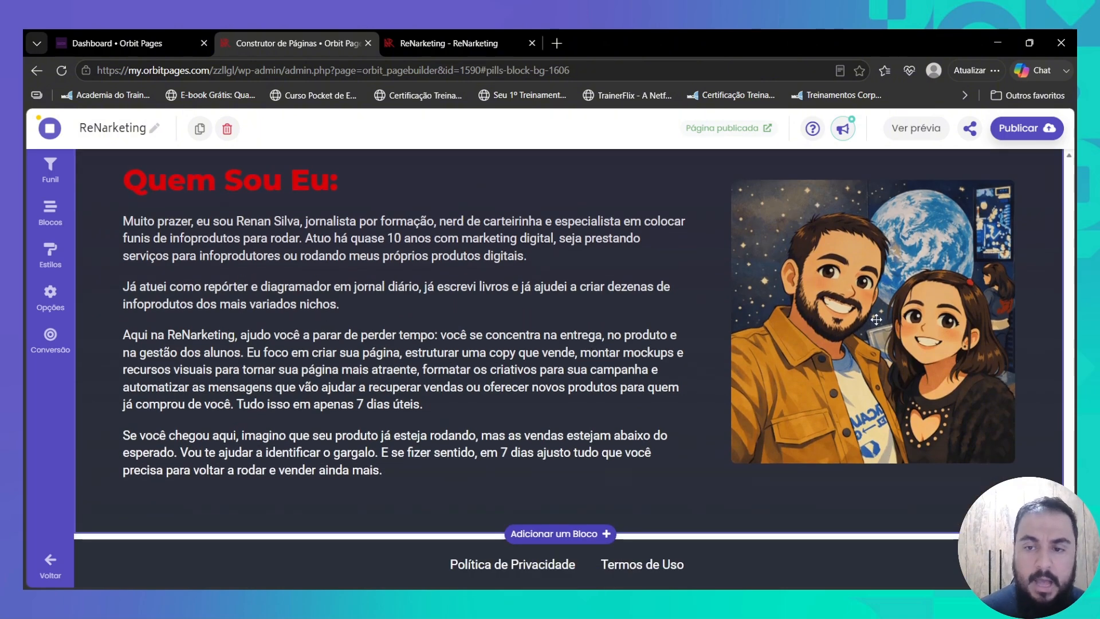
scroll(516, 304, "down", 3)
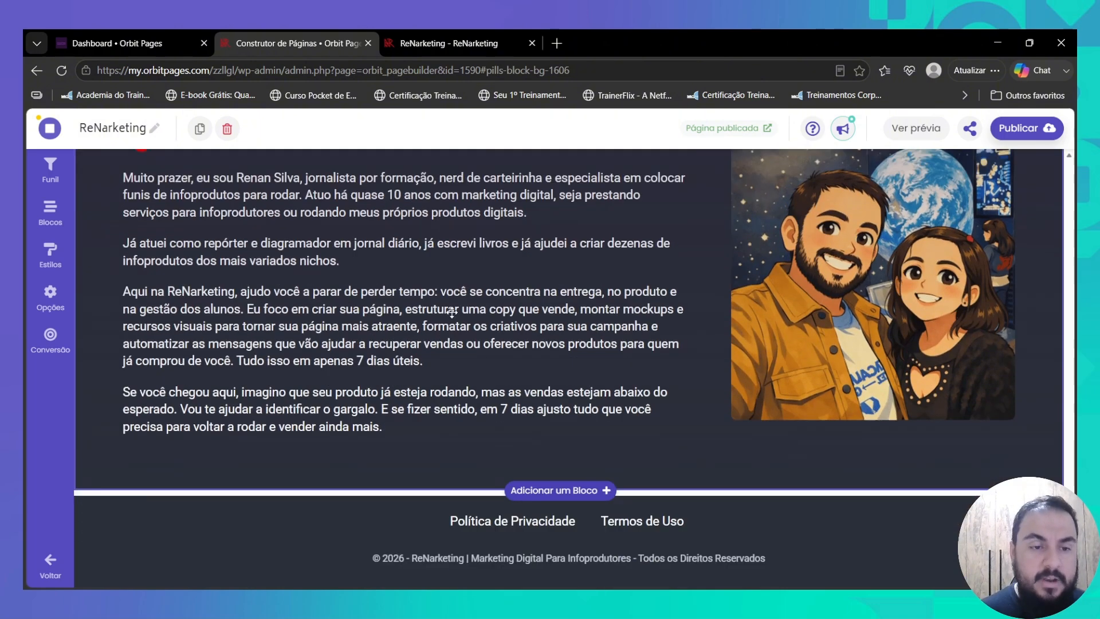
- Look over the whole finished page once more, from the header menu and hero section down to the footer and back
scroll(581, 412, "up", 15)
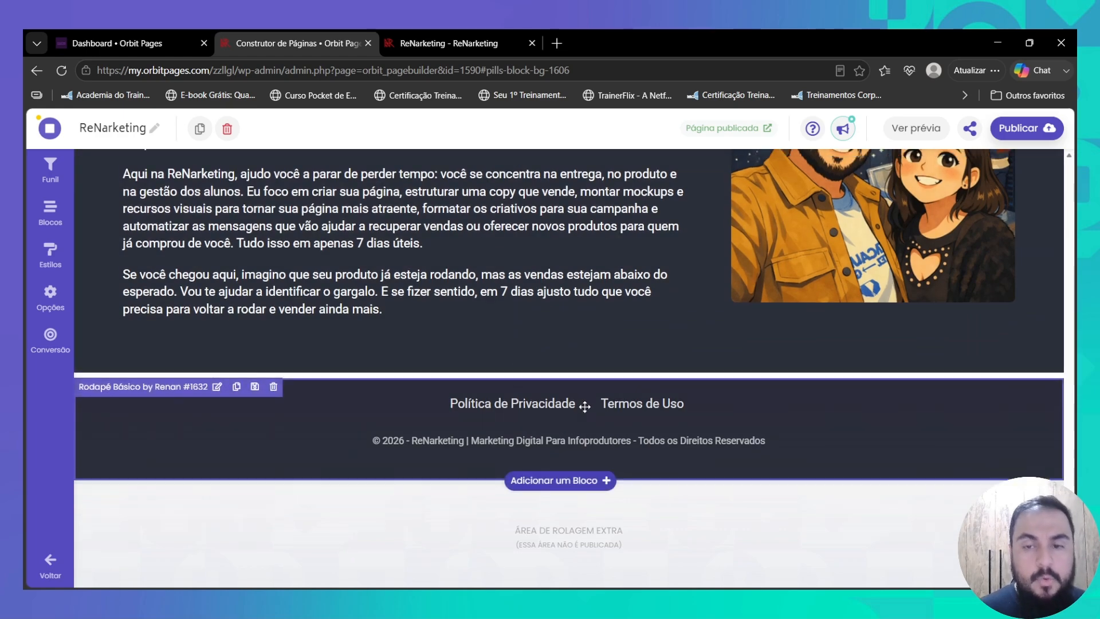
scroll(584, 407, "up", 10)
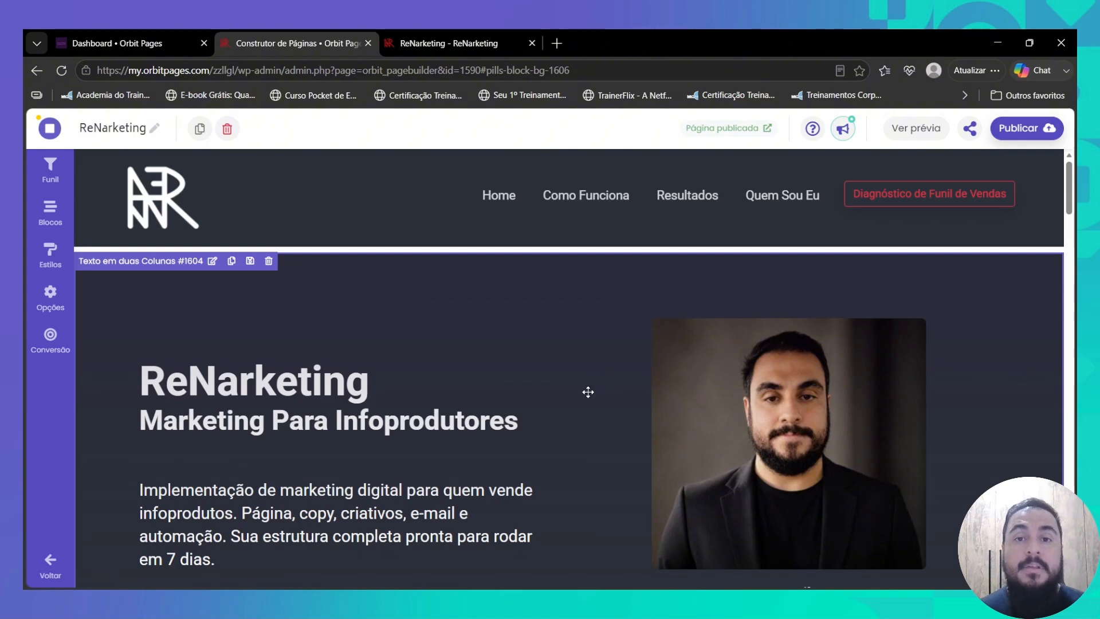
scroll(588, 392, "down", 20)
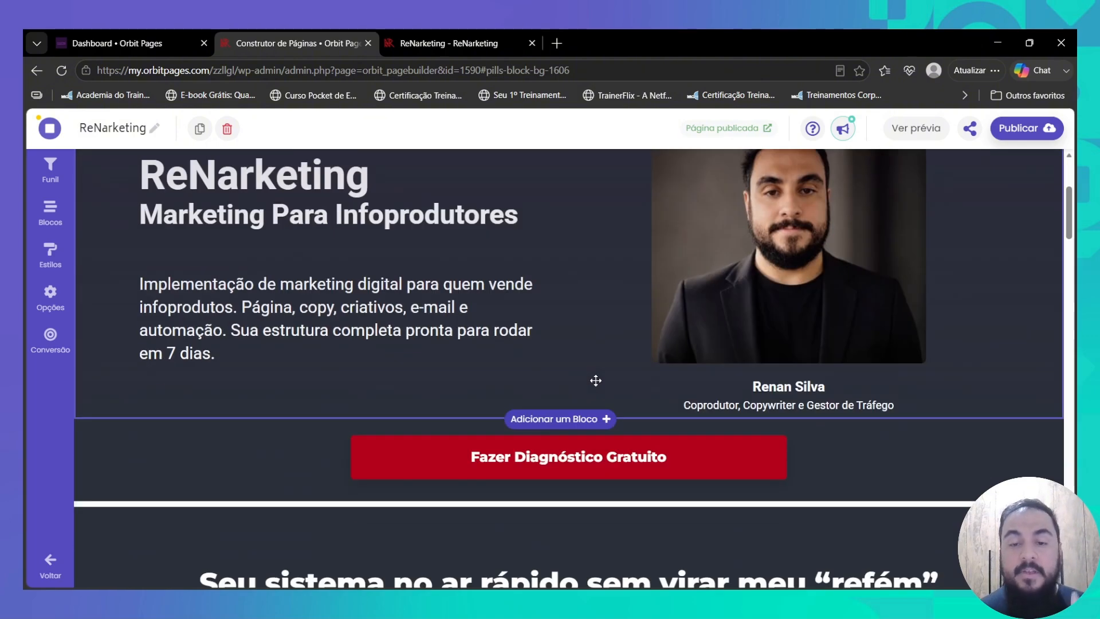
scroll(597, 384, "down", 20)
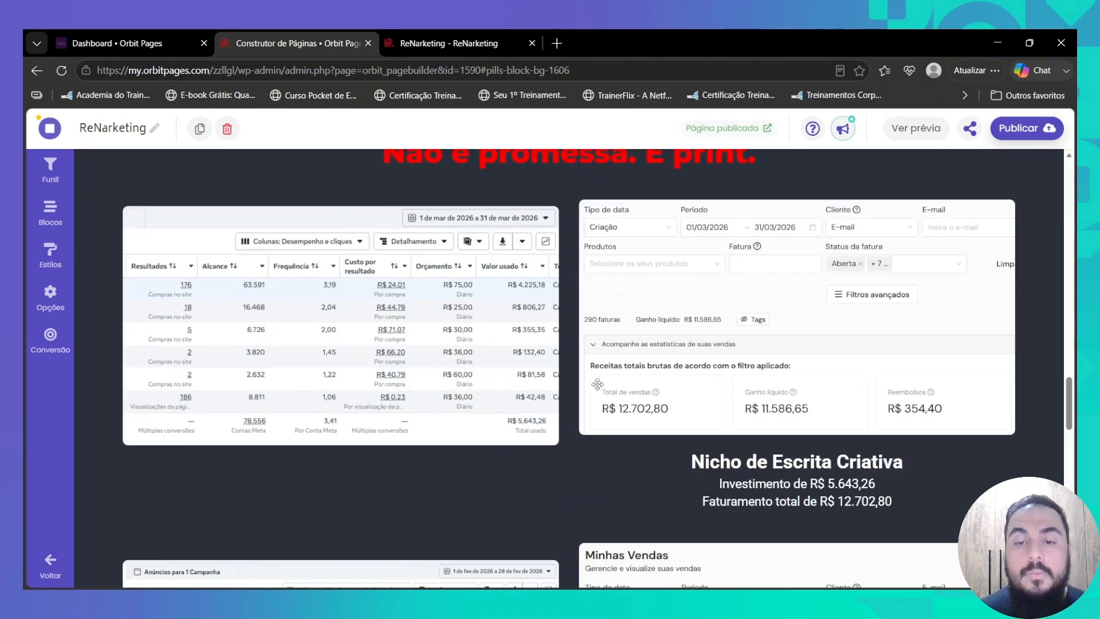
scroll(597, 385, "down", 5)
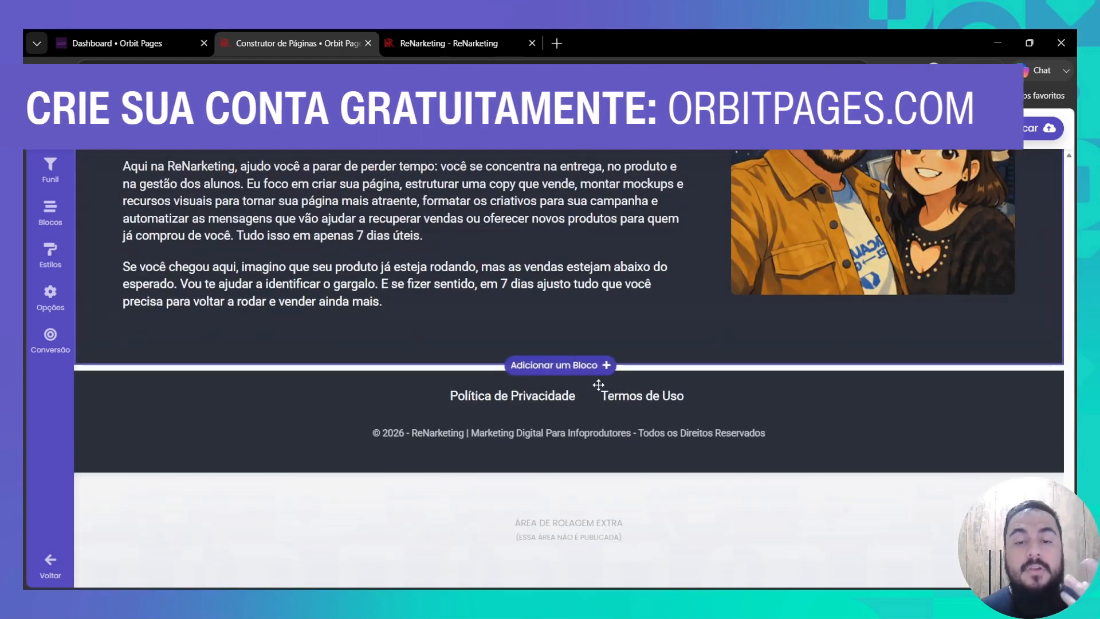
scroll(598, 385, "up", 15)
scroll(598, 385, "up", 20)
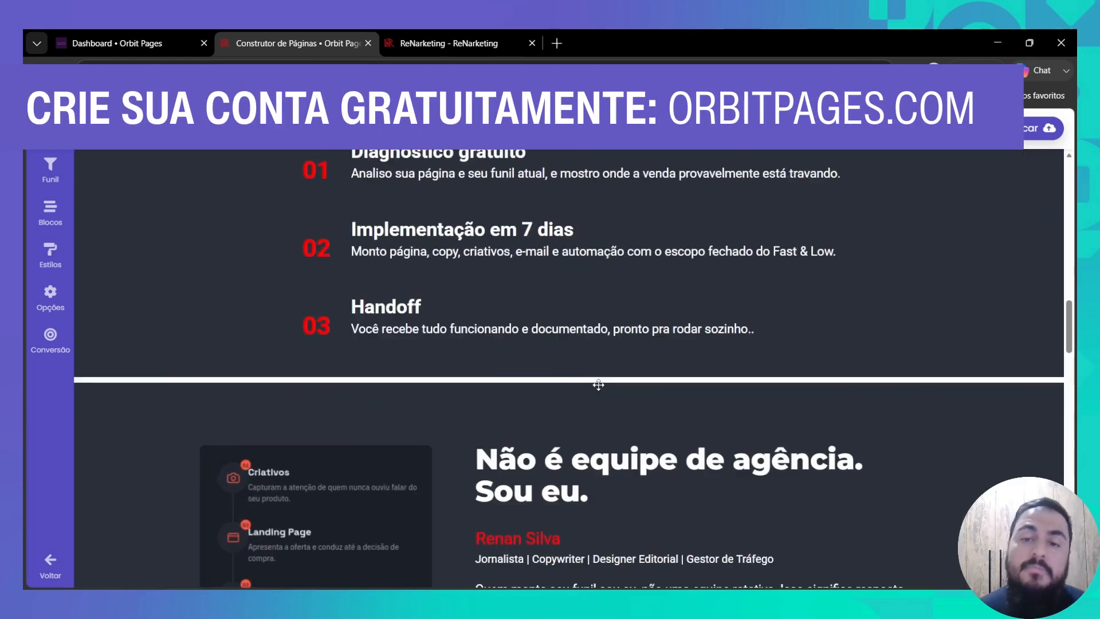